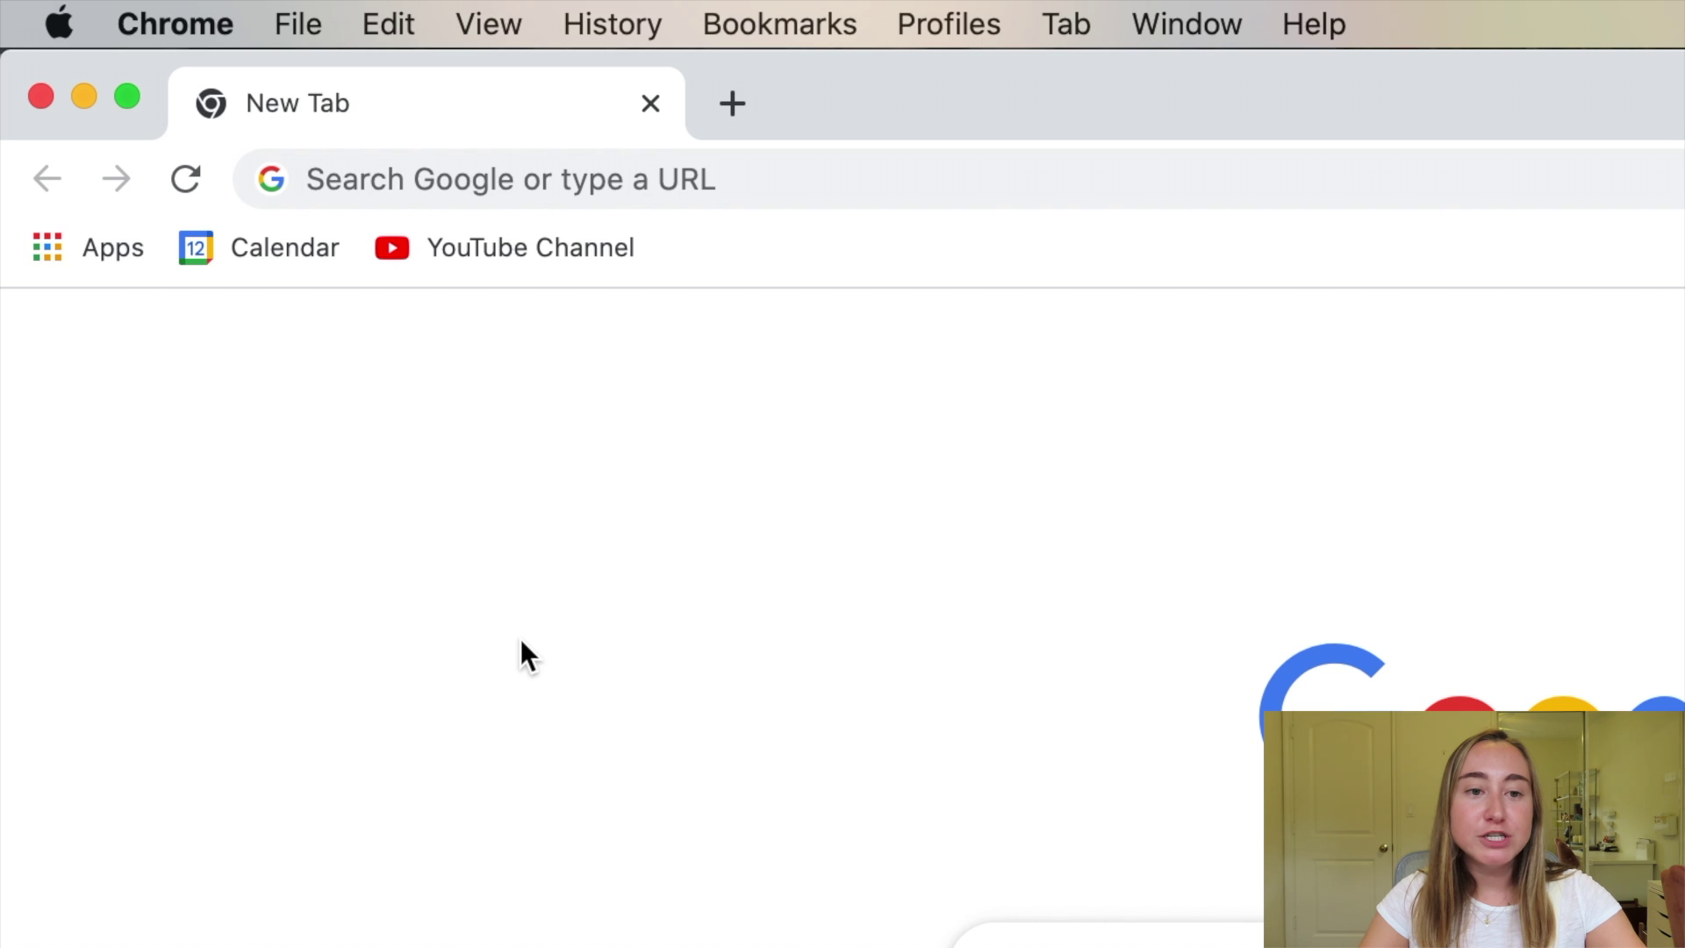
Load edtech-class.com by typing 'e' in the address bar and accepting the autocomplete.
{"action": "left_click", "coordinate": [683, 178]}
{"action": "type", "text": "e"}
{"action": "key", "text": "Return"}
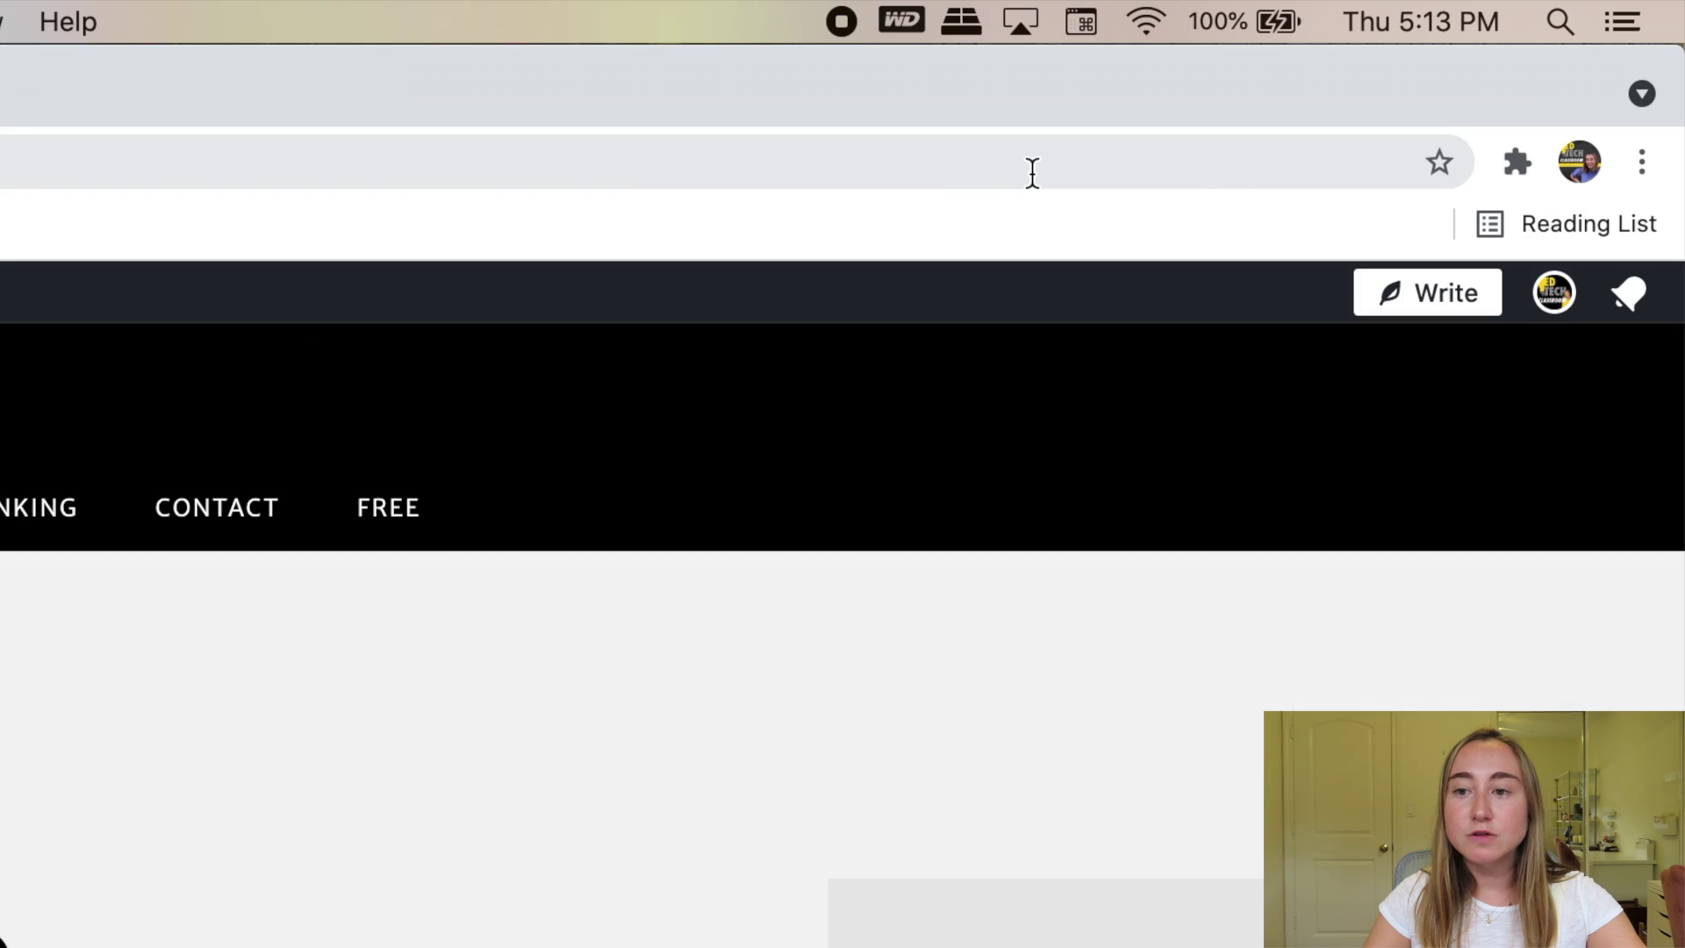
{"action": "left_click", "coordinate": [1434, 162]}
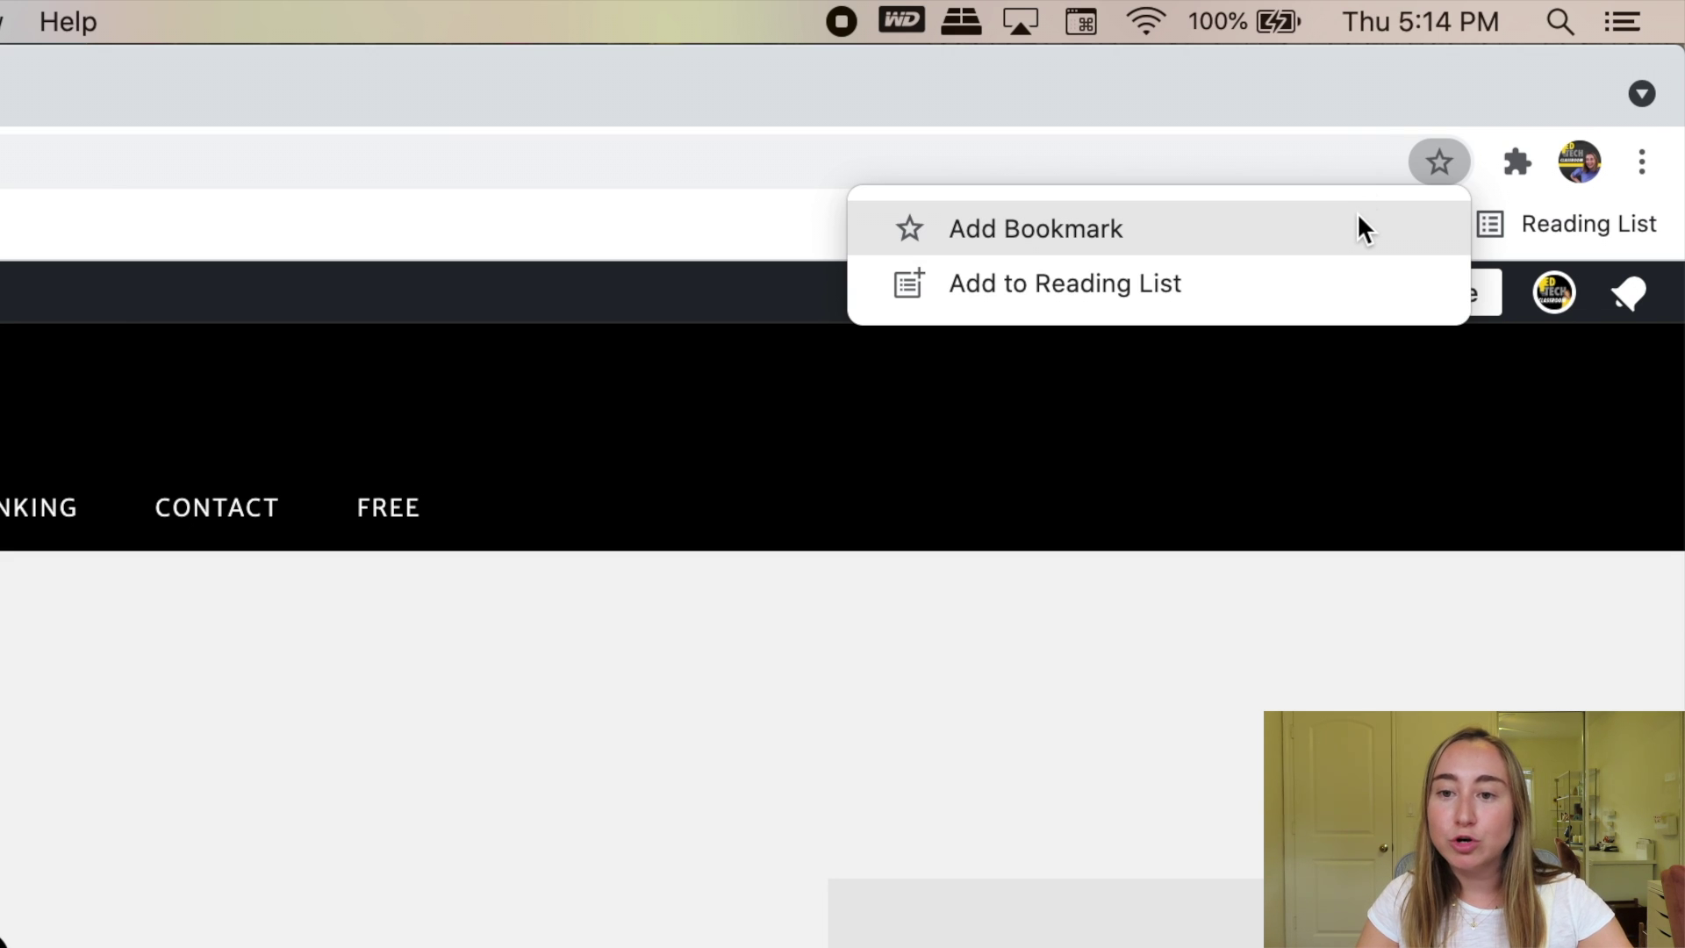
Bookmark edtech-class.com to the Bookmarks Bar, renaming it from EdTech Classroom to 'My Website'.
{"action": "left_click", "coordinate": [1357, 219]}
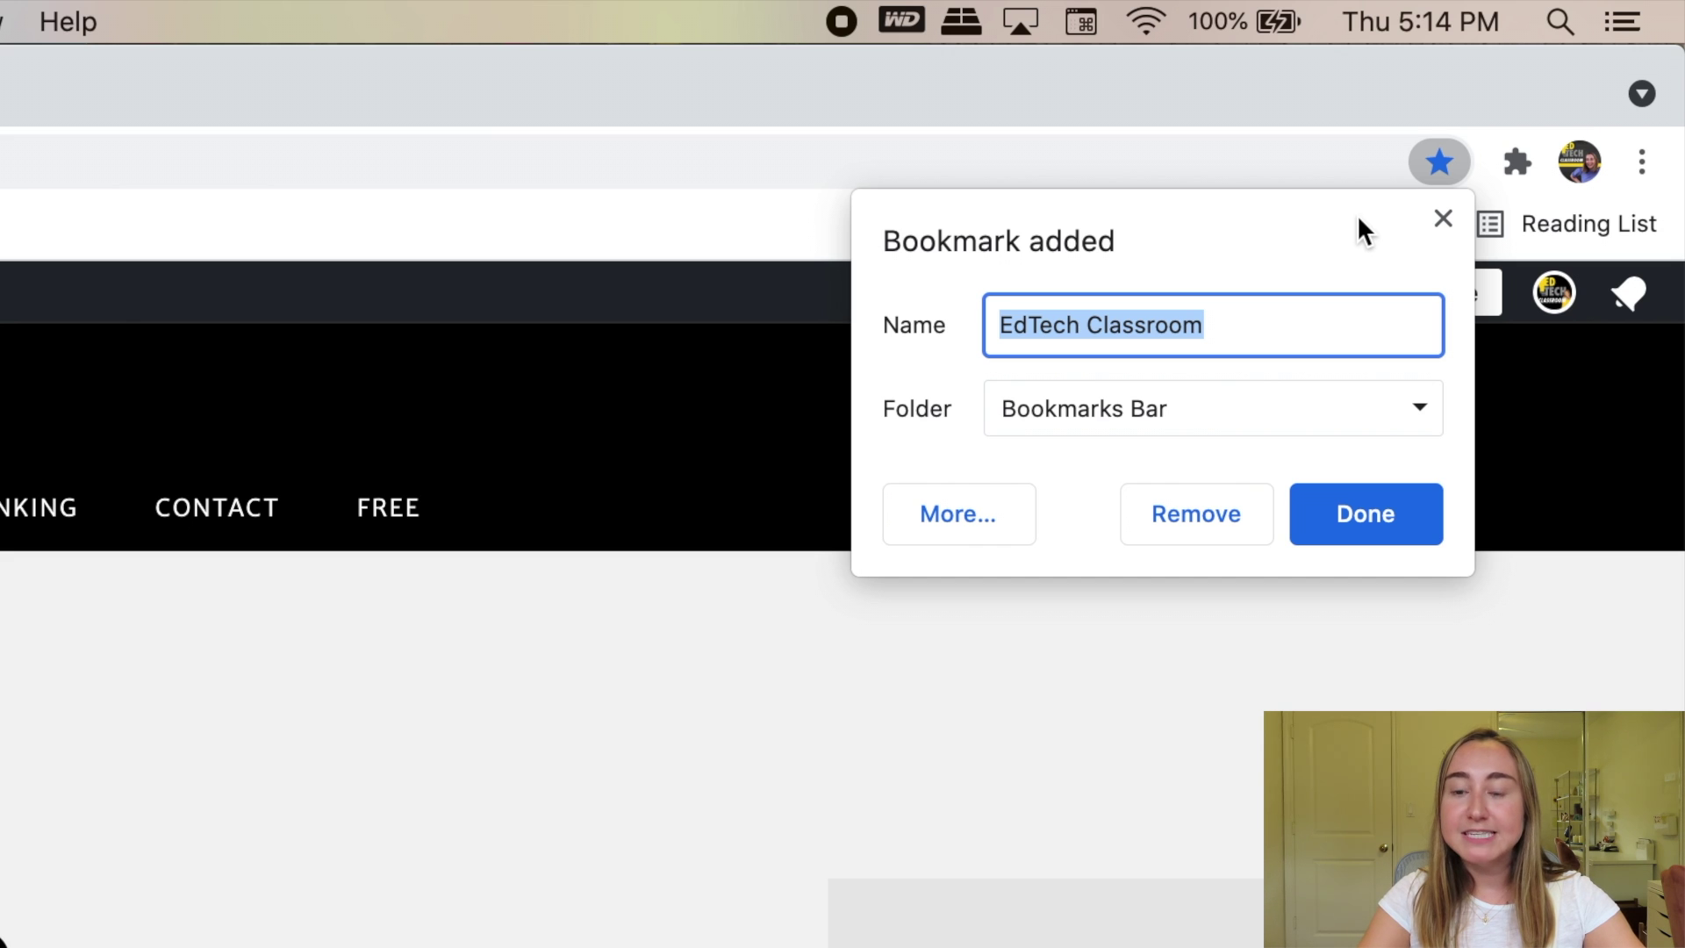
{"action": "type", "text": "M"}
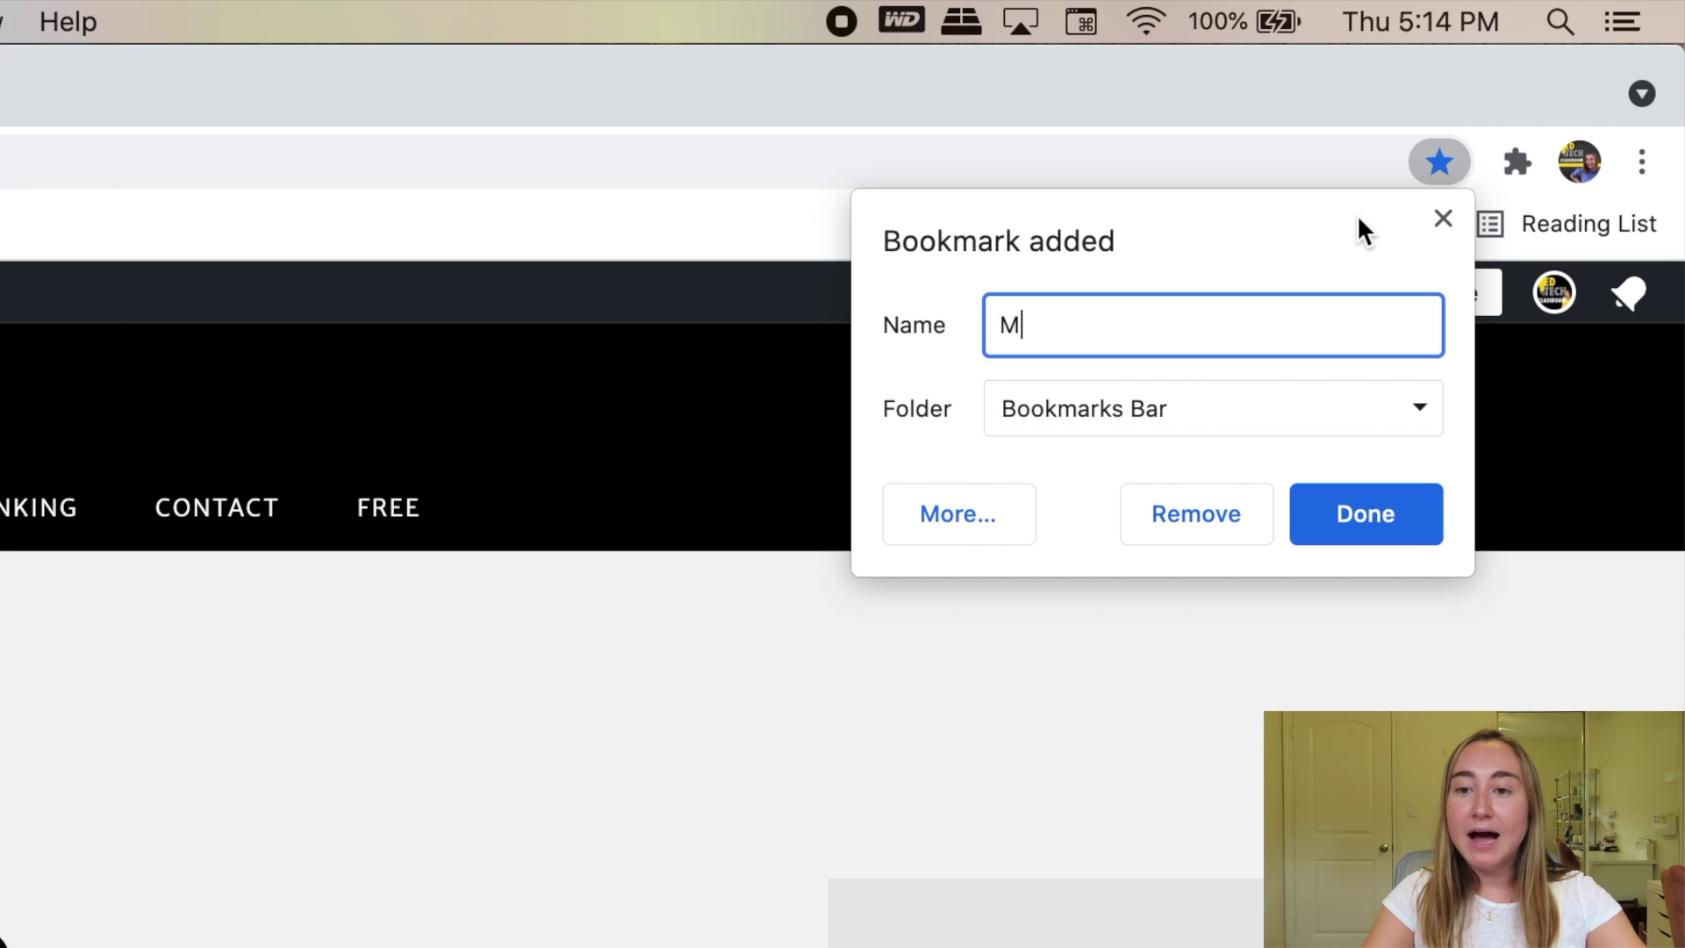
{"action": "type", "text": "y Website"}
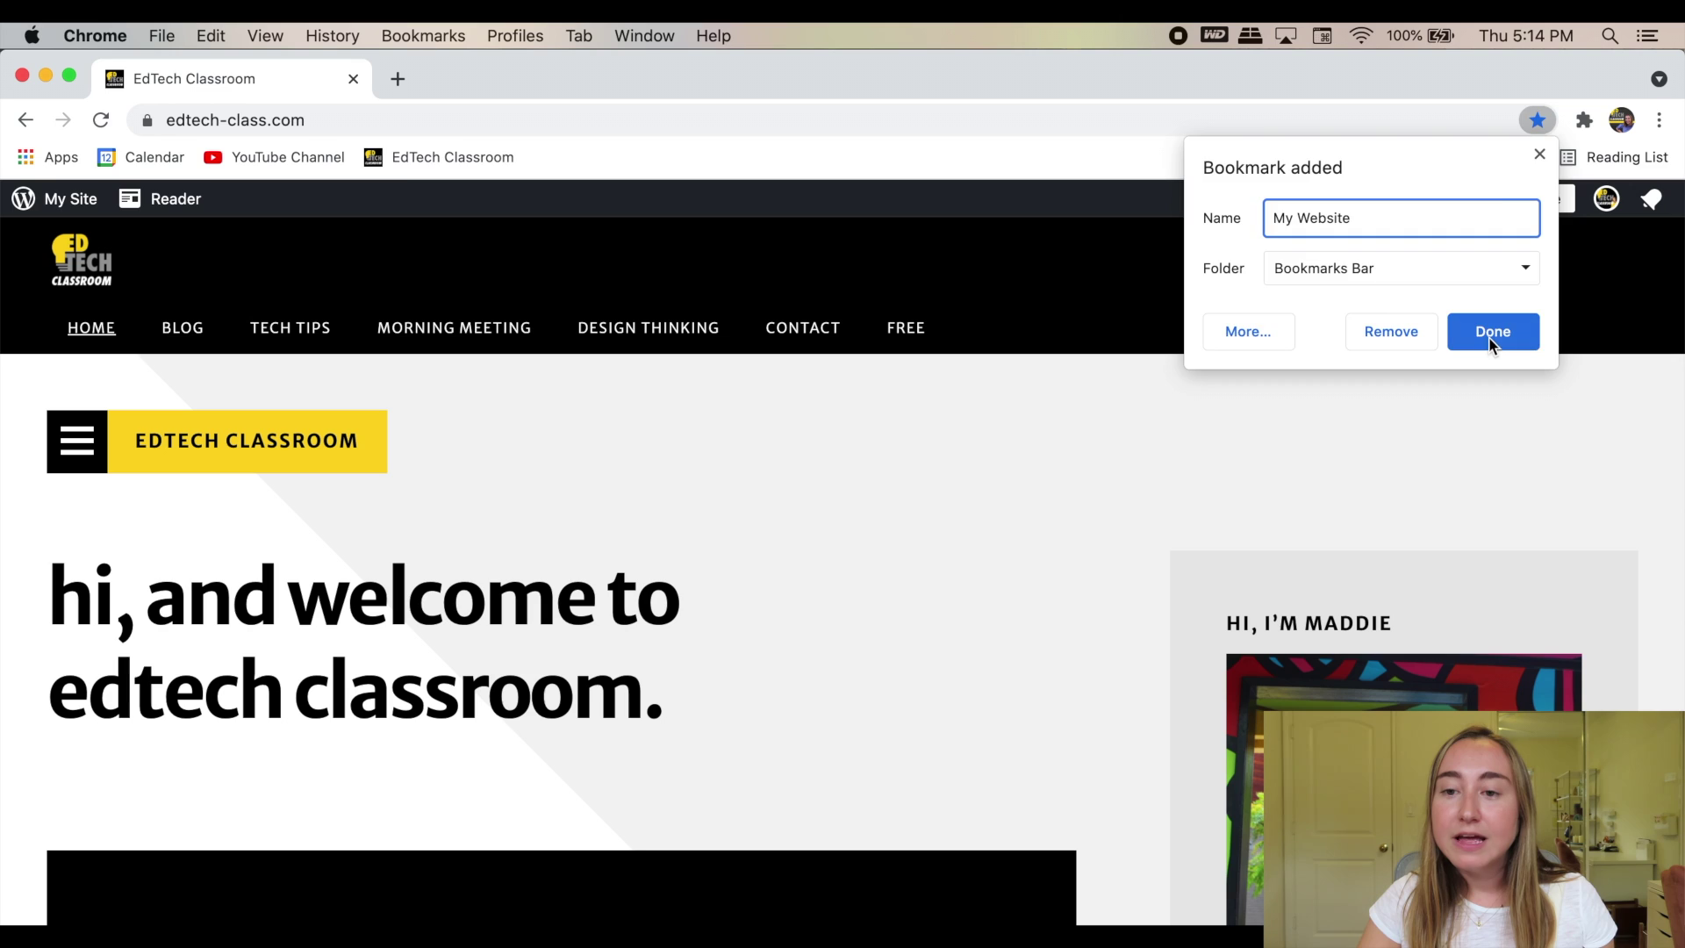
{"action": "left_click", "coordinate": [1371, 505]}
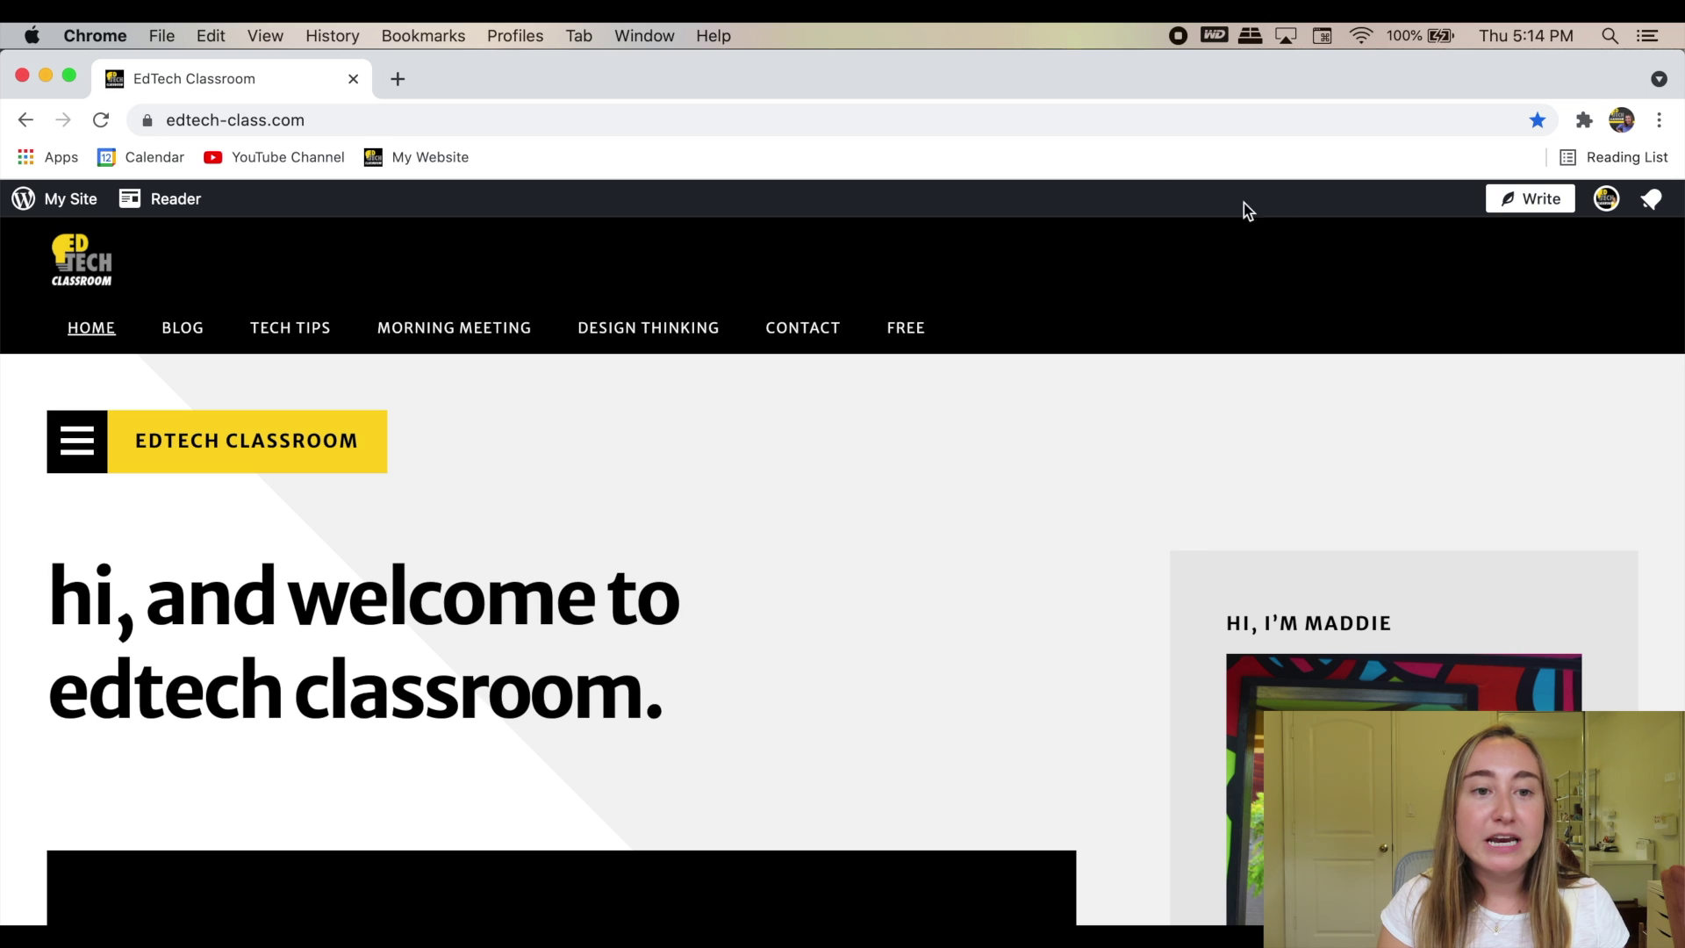
Open the Bookmark Manager from the Bookmarks menu and select the My Website bookmark.
{"action": "left_click", "coordinate": [428, 34]}
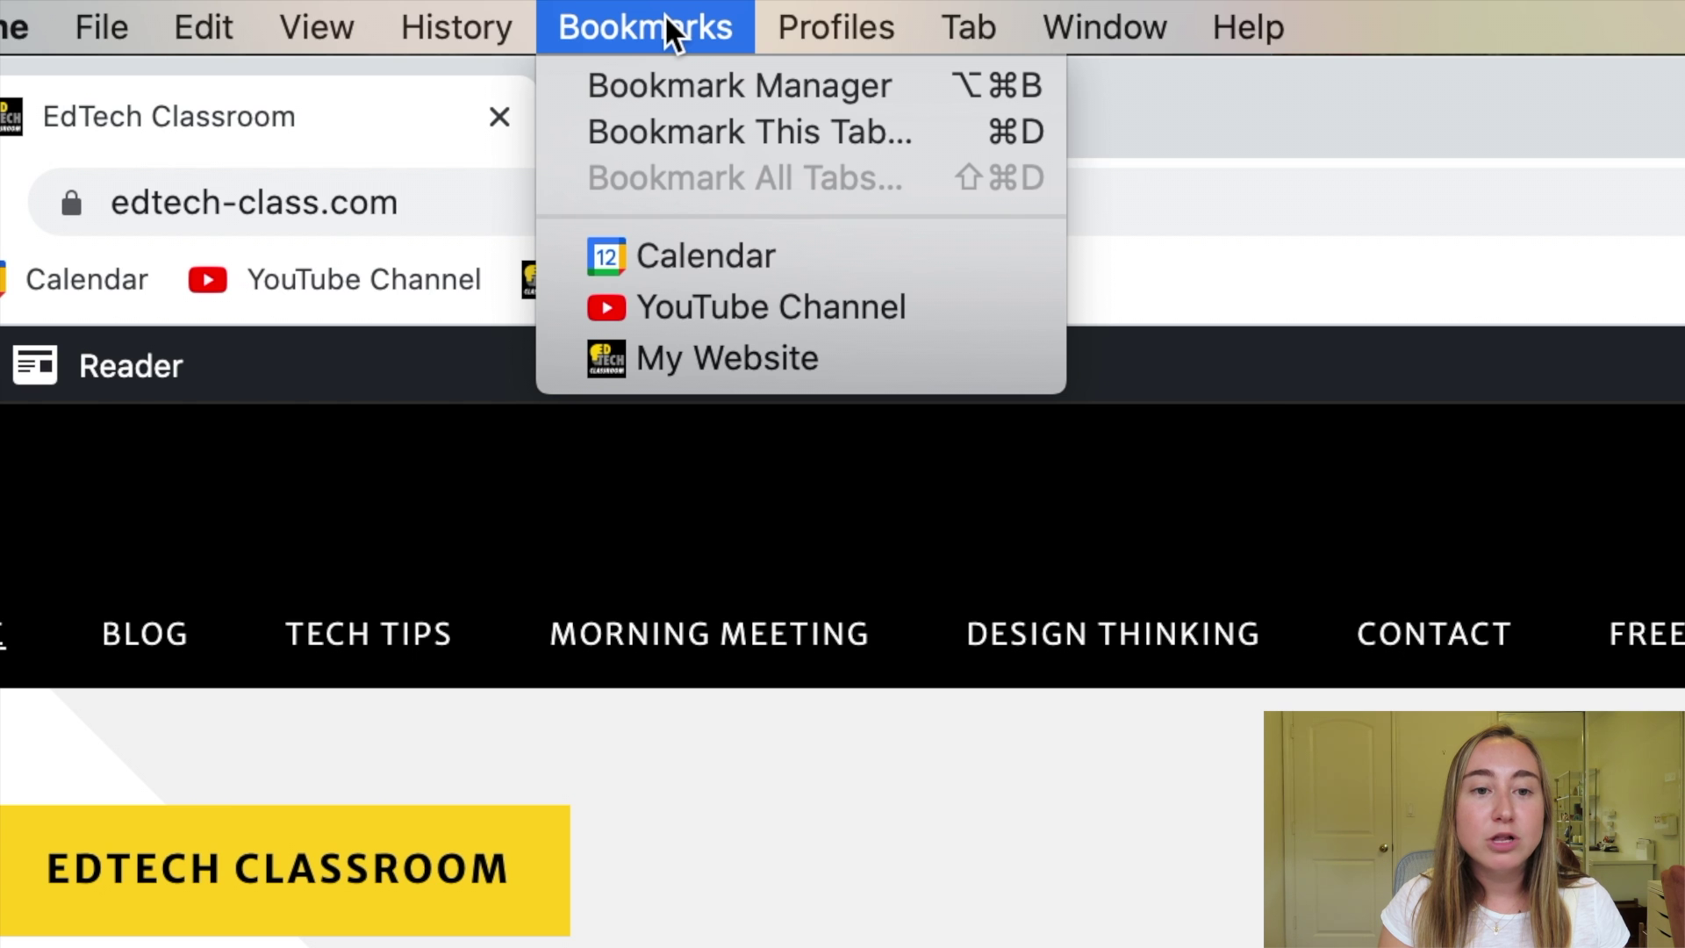
{"action": "left_click", "coordinate": [678, 81]}
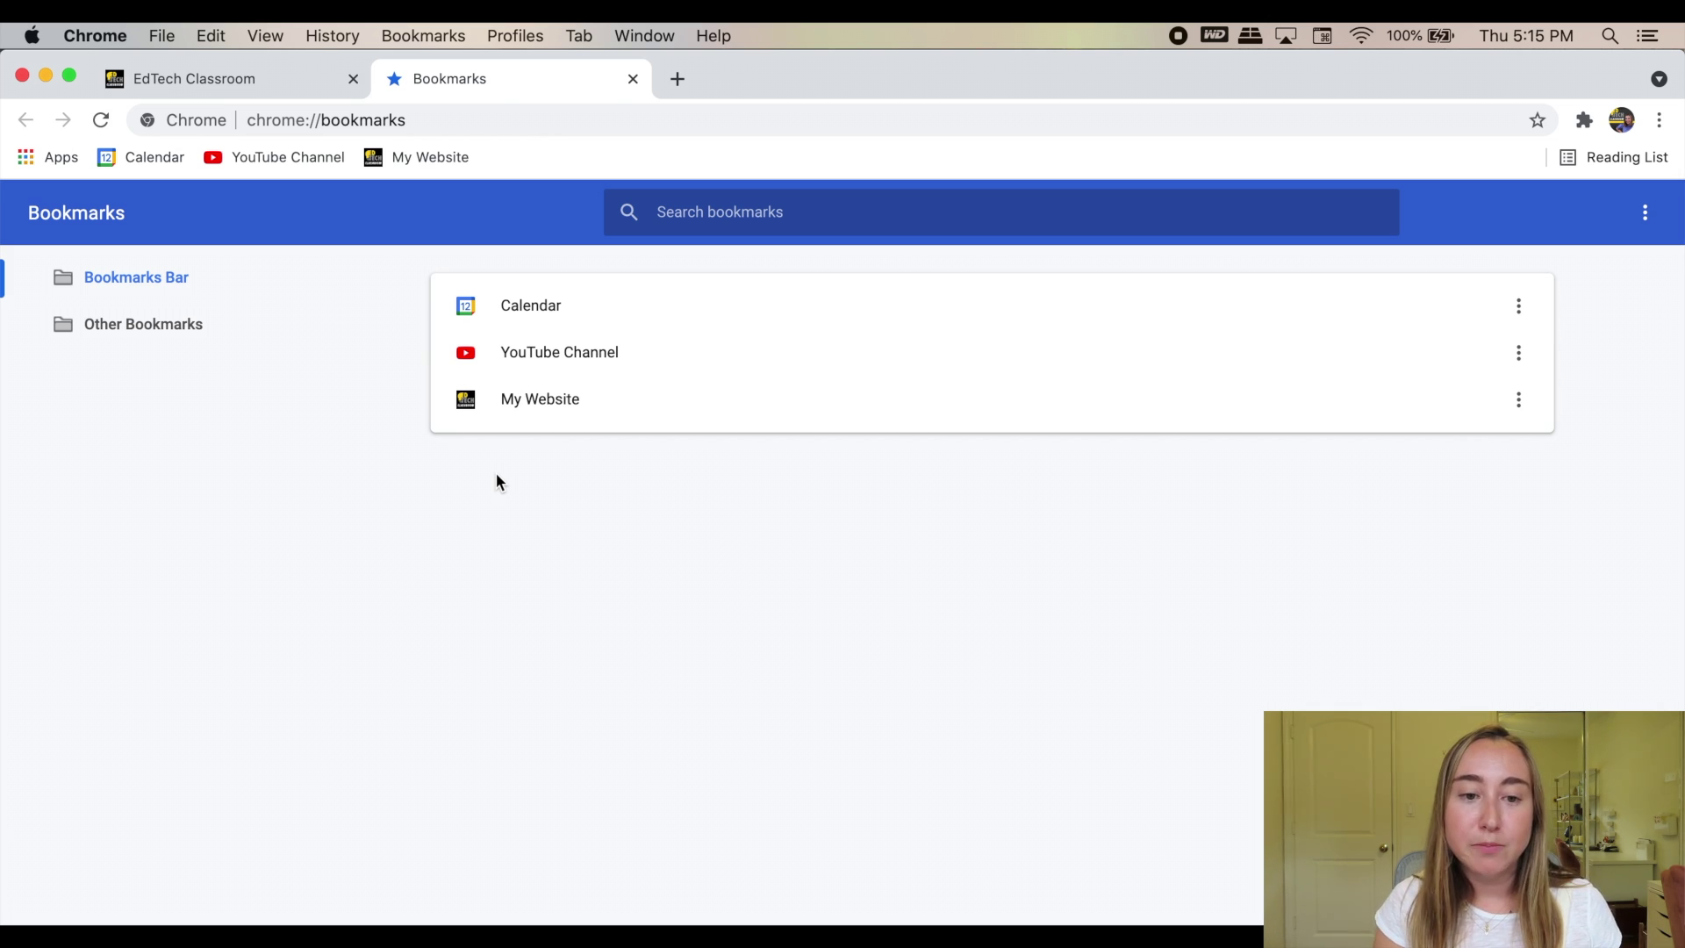
{"action": "left_click", "coordinate": [659, 409]}
Drag My Website above Calendar so it becomes the first bookmark.
{"action": "left_click_drag", "start_coordinate": [658, 406], "coordinate": [645, 298]}
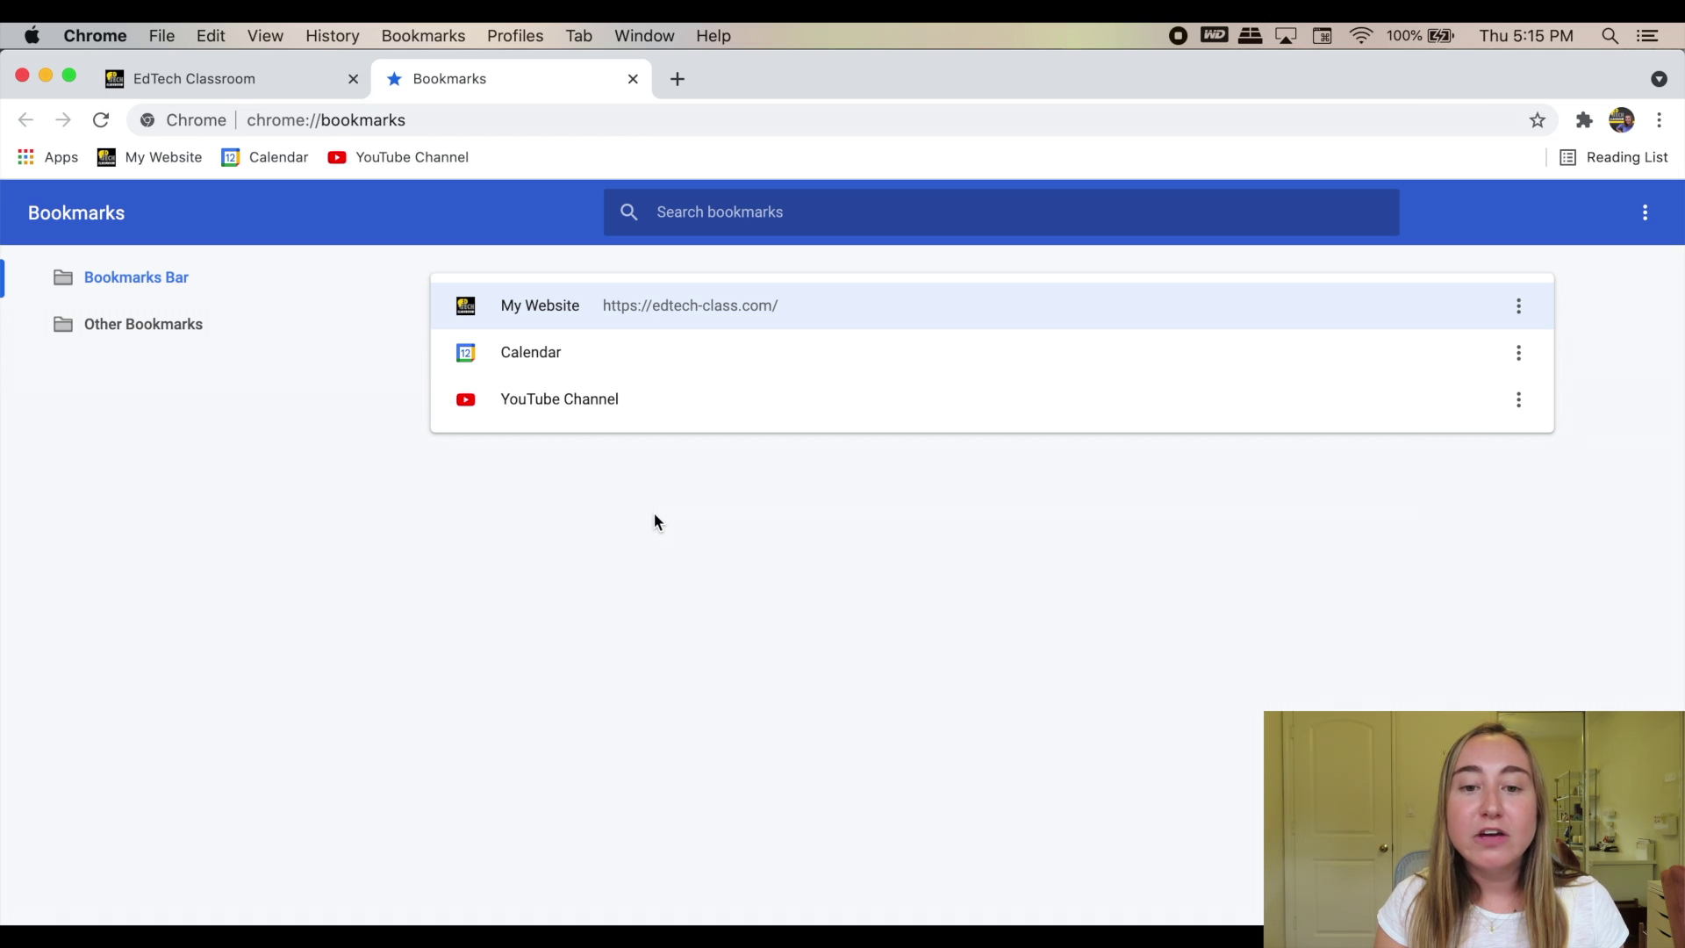
{"action": "left_click", "coordinate": [1519, 309]}
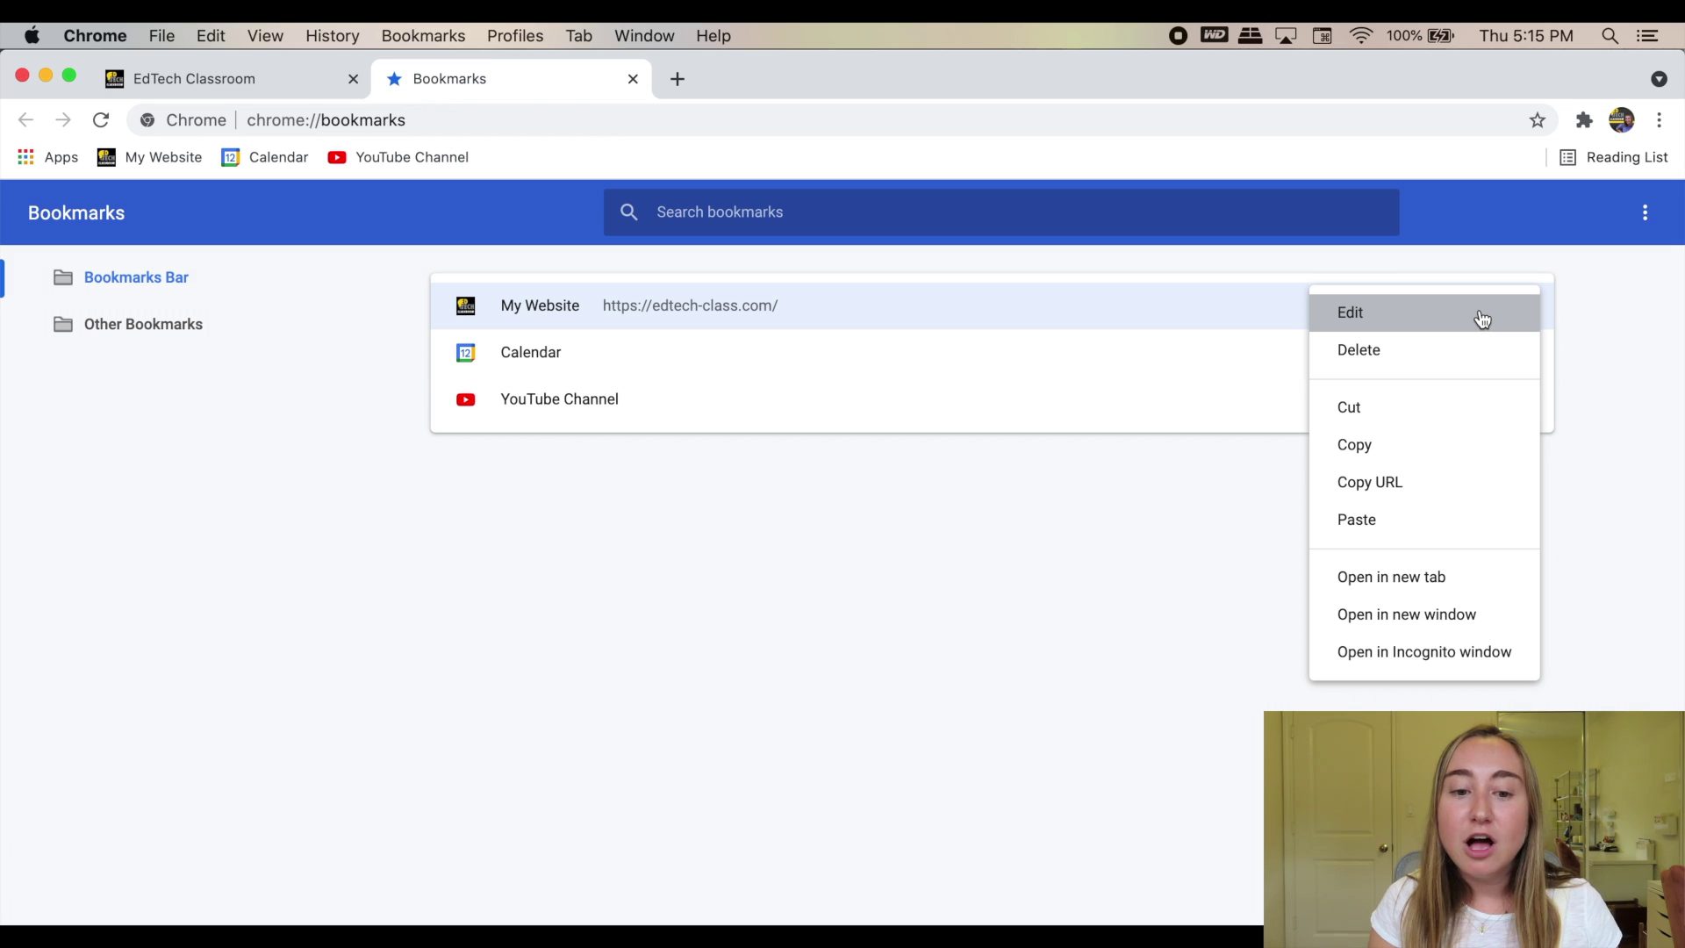
{"action": "left_click", "coordinate": [1482, 314]}
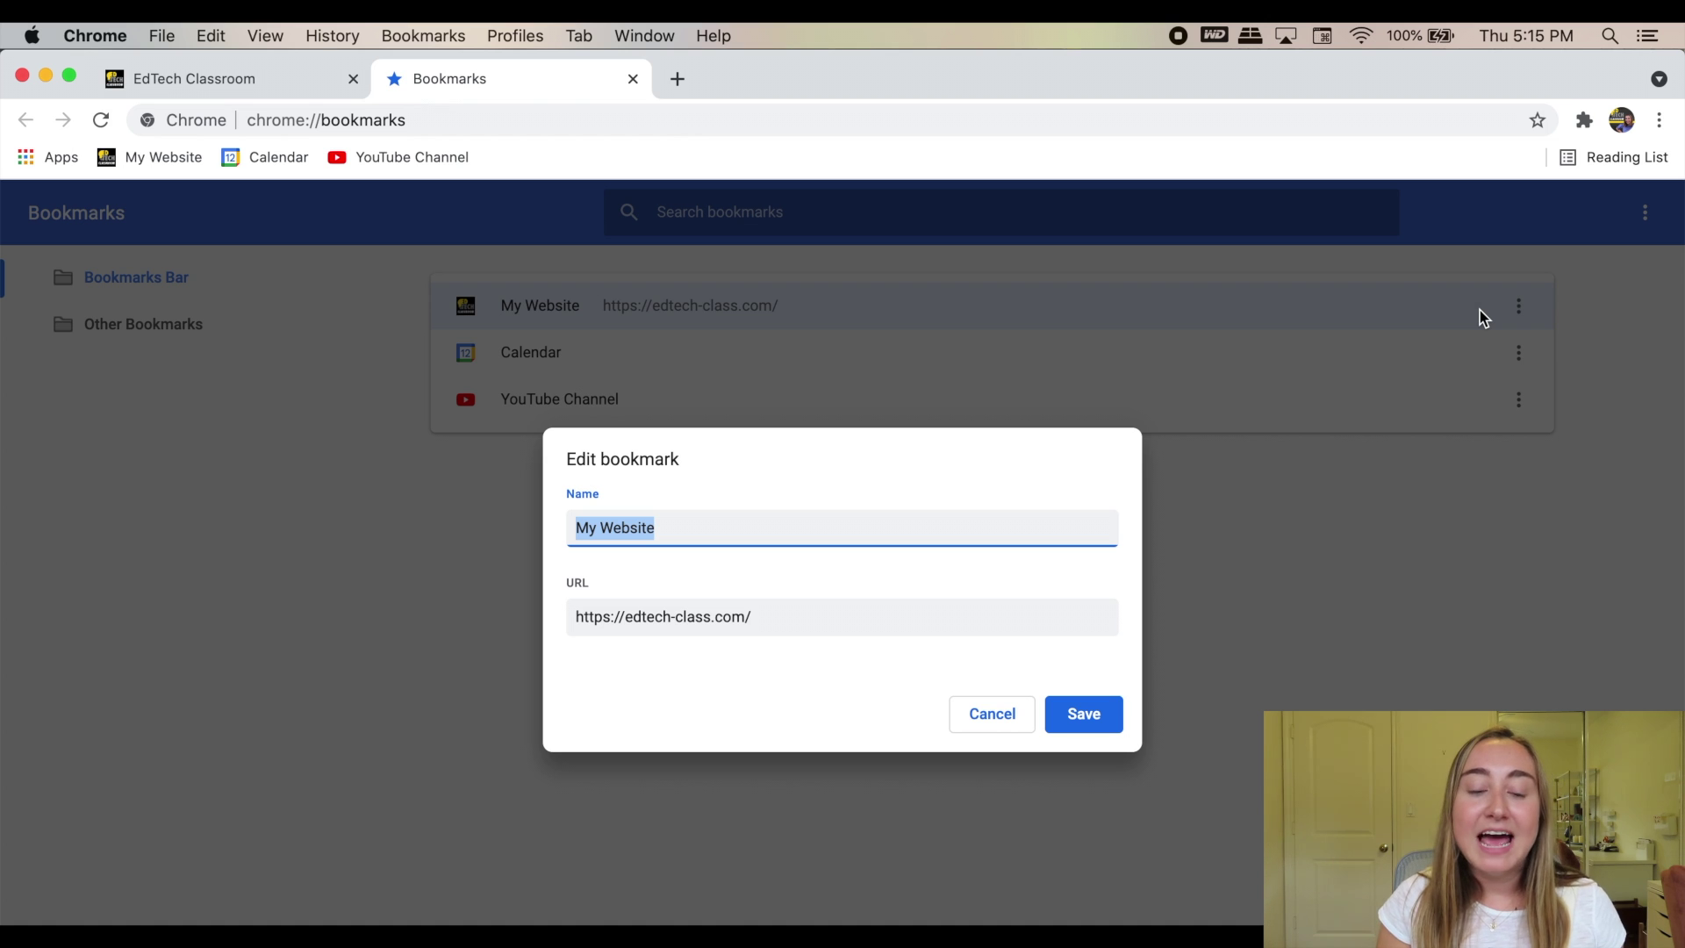
{"action": "key", "text": "BackSpace"}
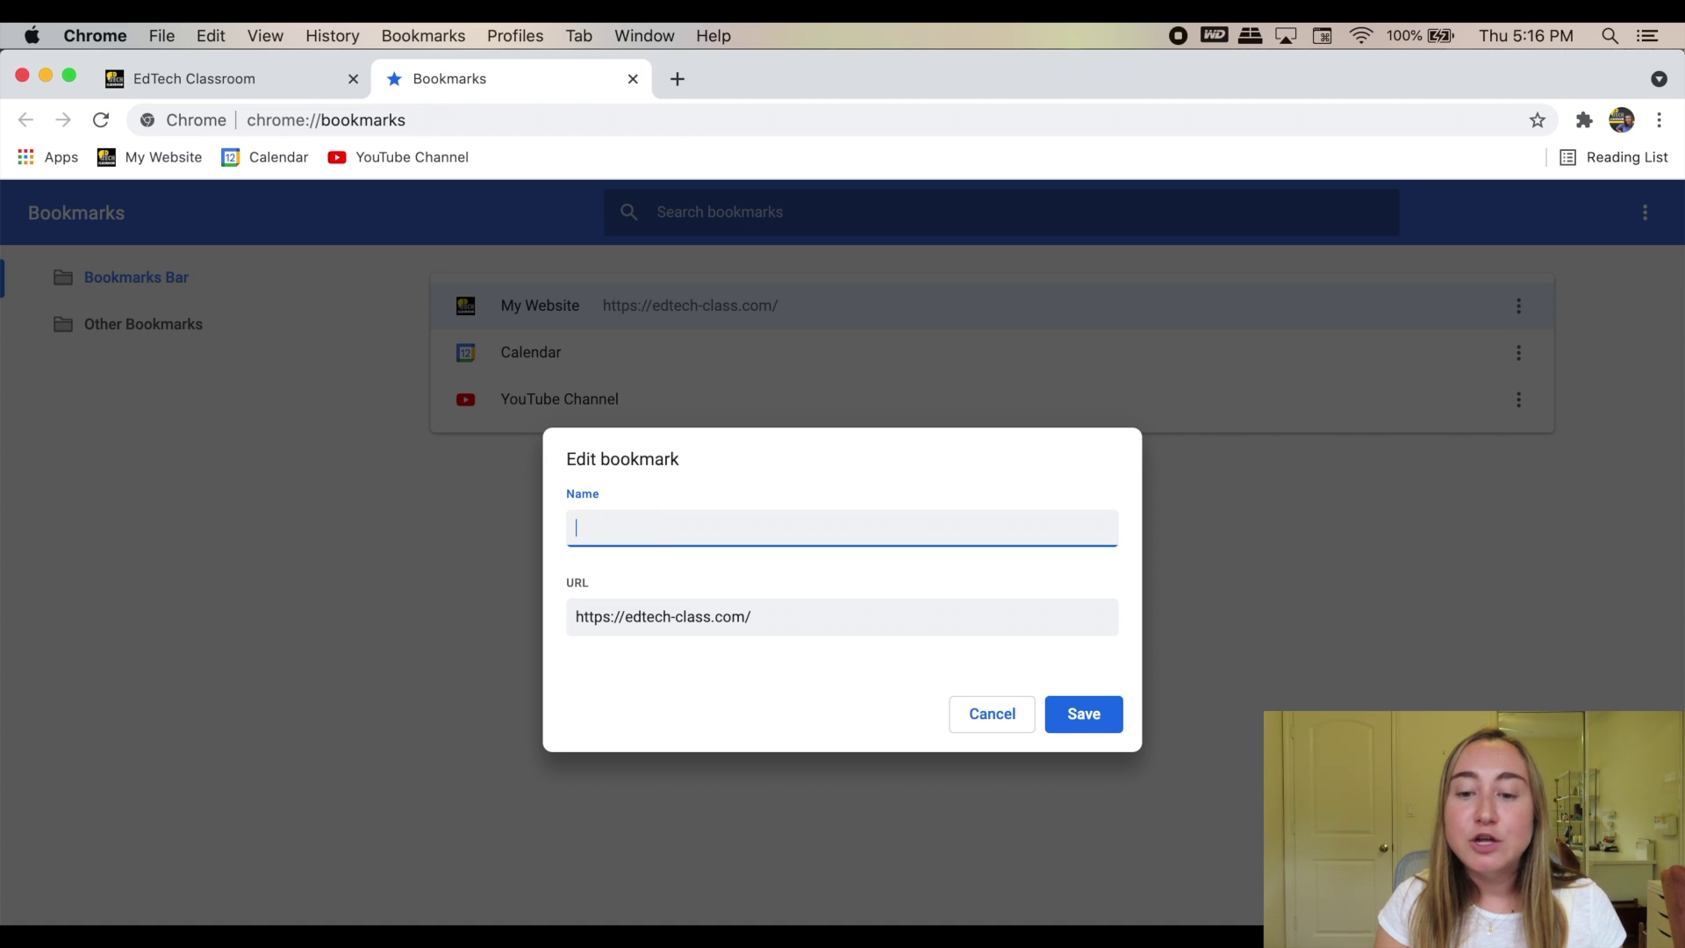
{"action": "left_click", "coordinate": [1085, 713]}
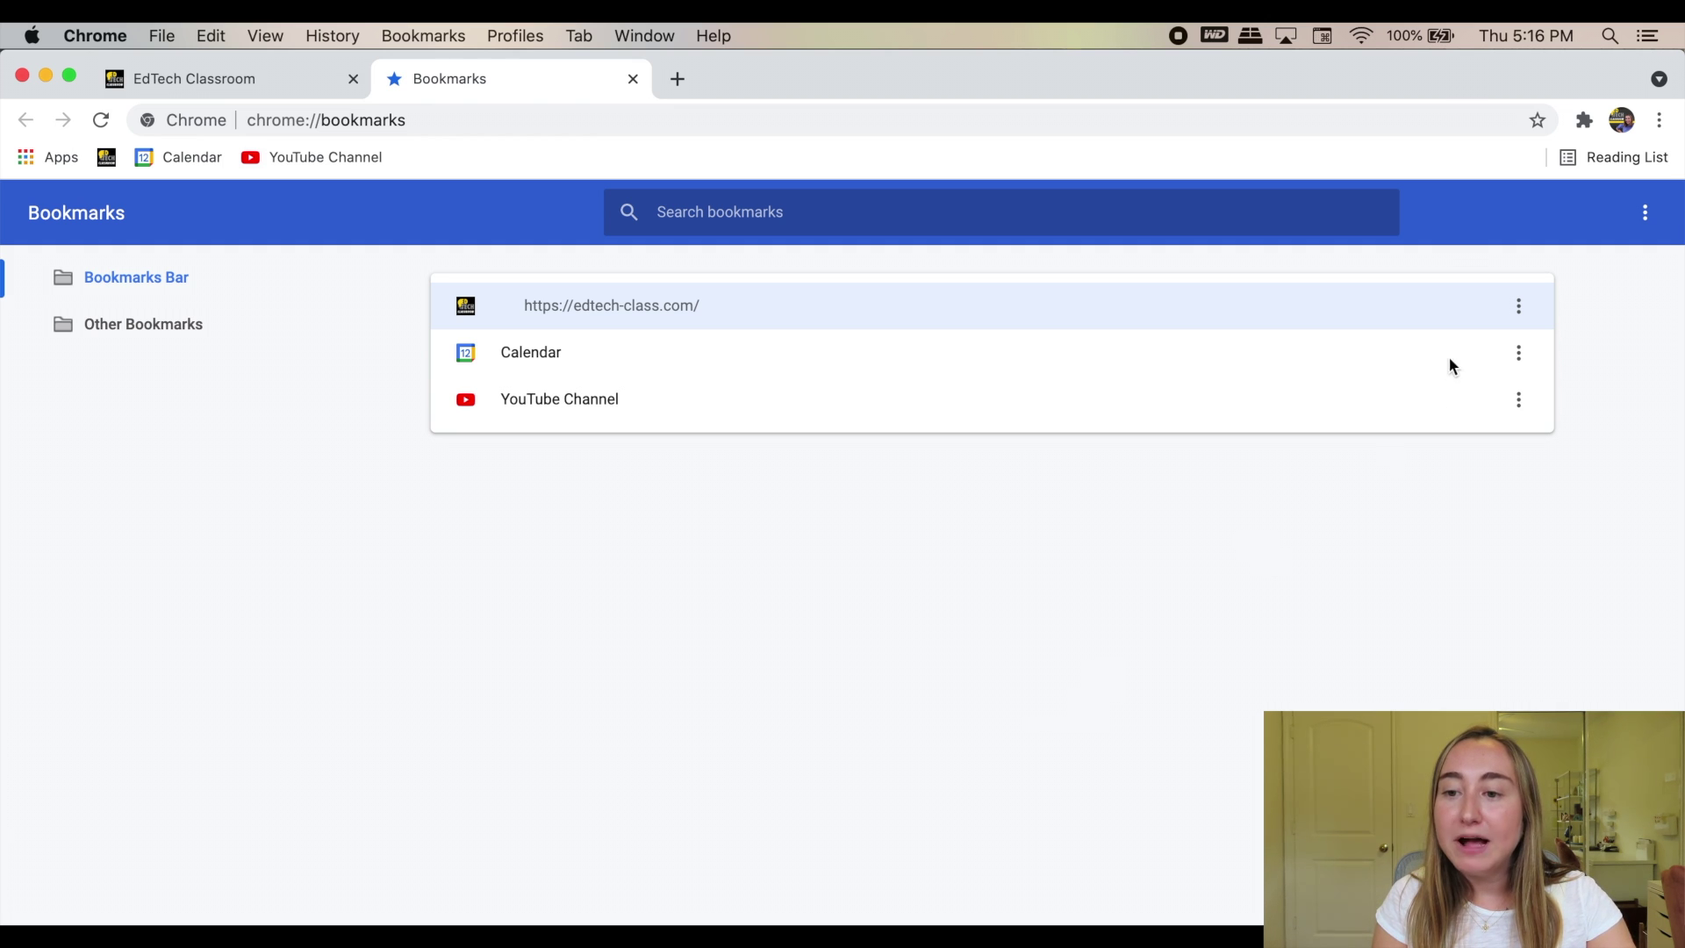
{"action": "left_click", "coordinate": [1519, 306]}
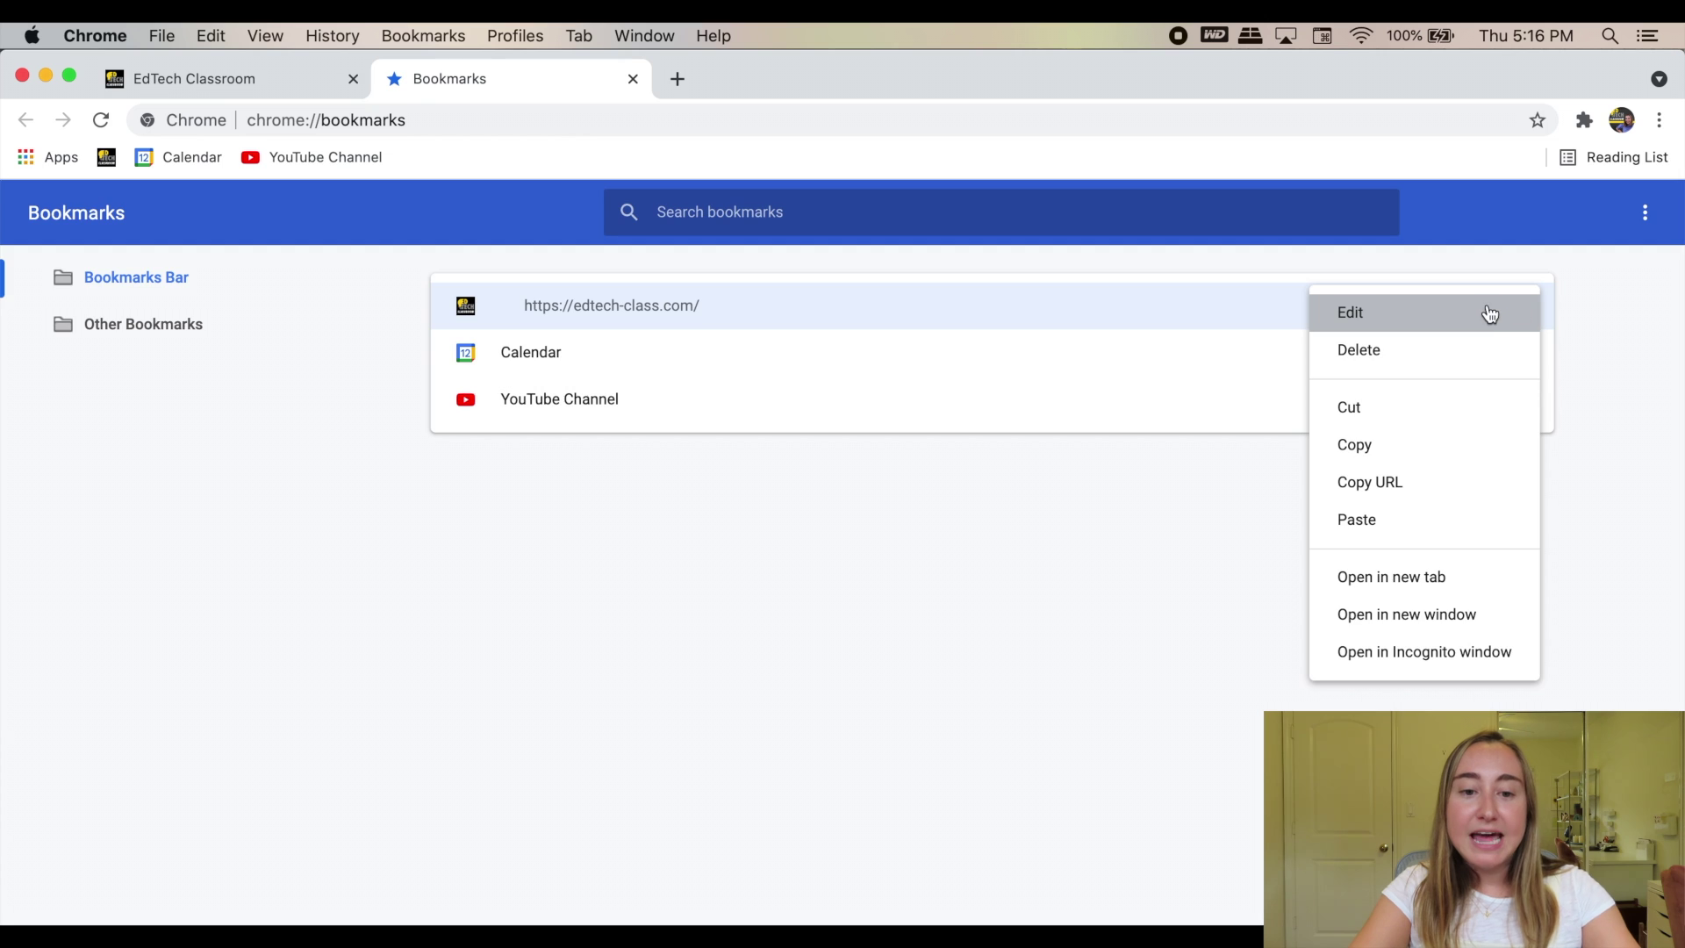
{"action": "left_click", "coordinate": [1493, 313]}
{"action": "type", "text": "My Website"}
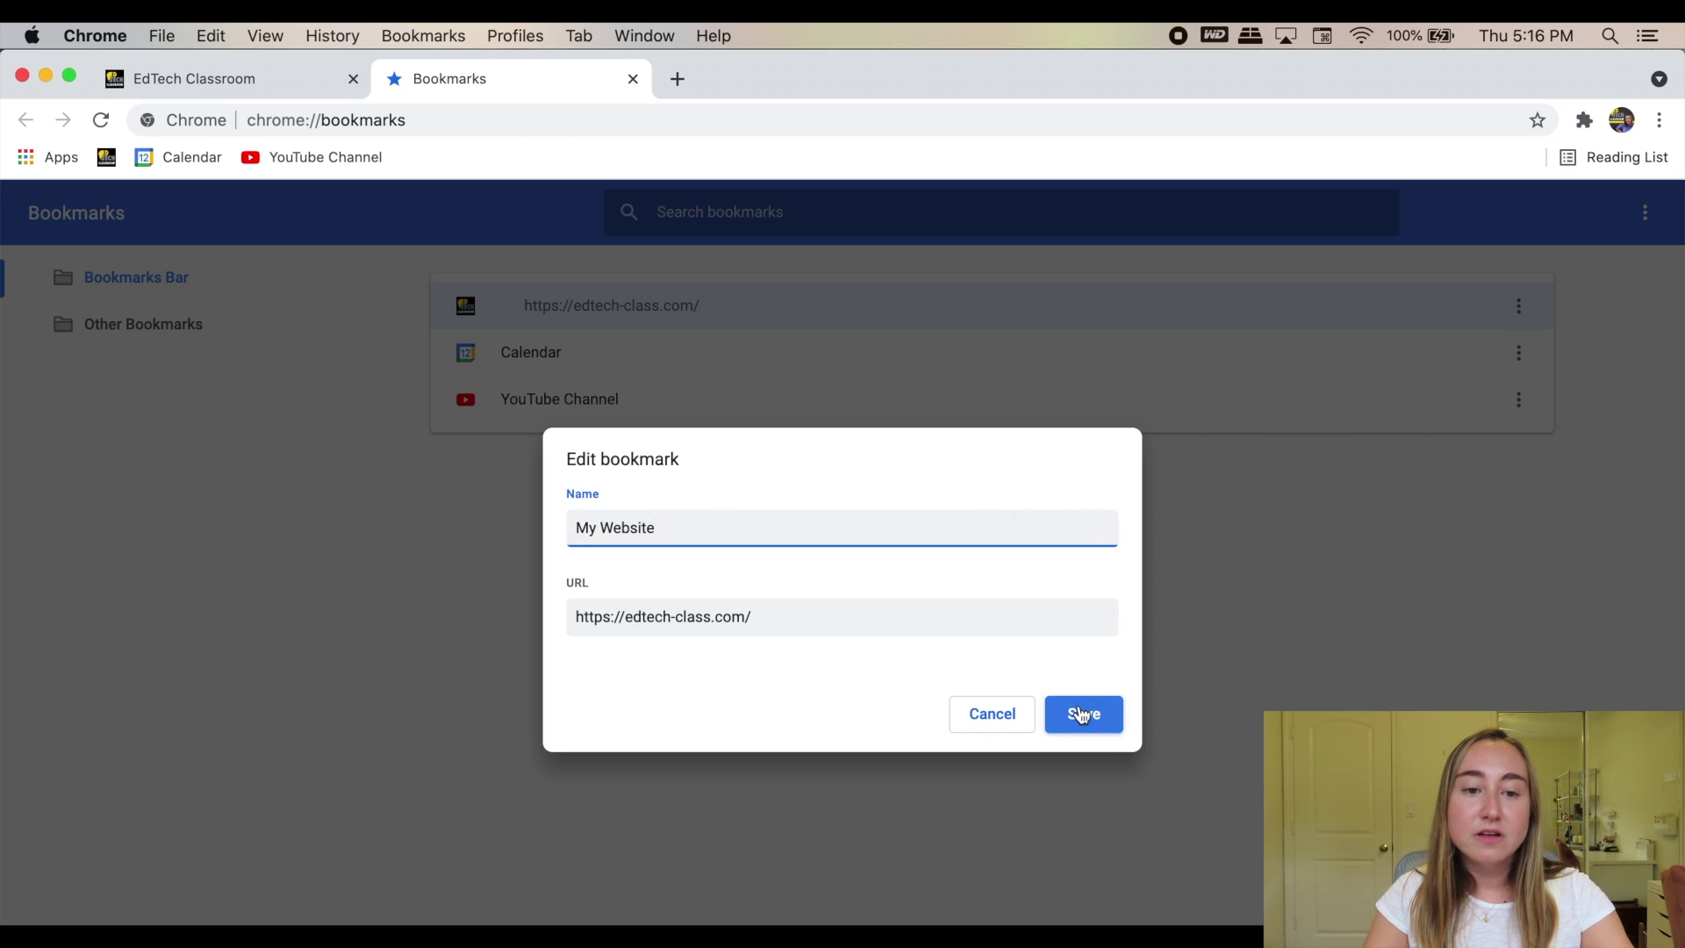
{"action": "left_click", "coordinate": [1082, 715]}
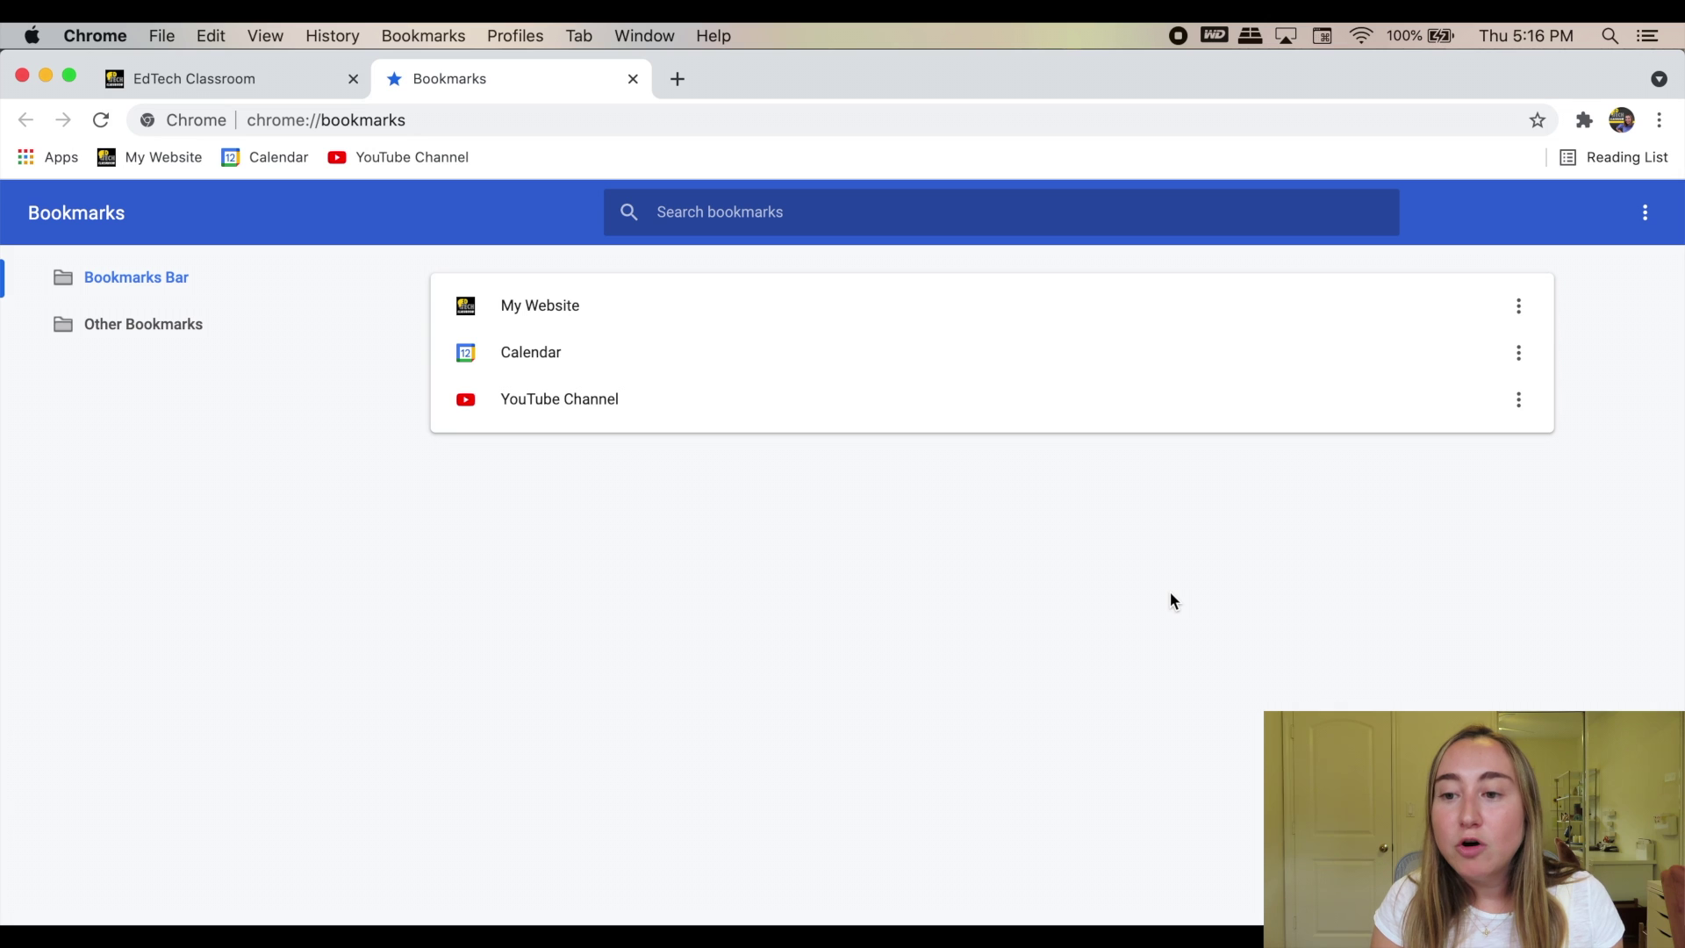
{"action": "left_click", "coordinate": [1519, 352]}
Delete the Calendar bookmark, leaving My Website and YouTube Channel.
{"action": "left_click", "coordinate": [1503, 398]}
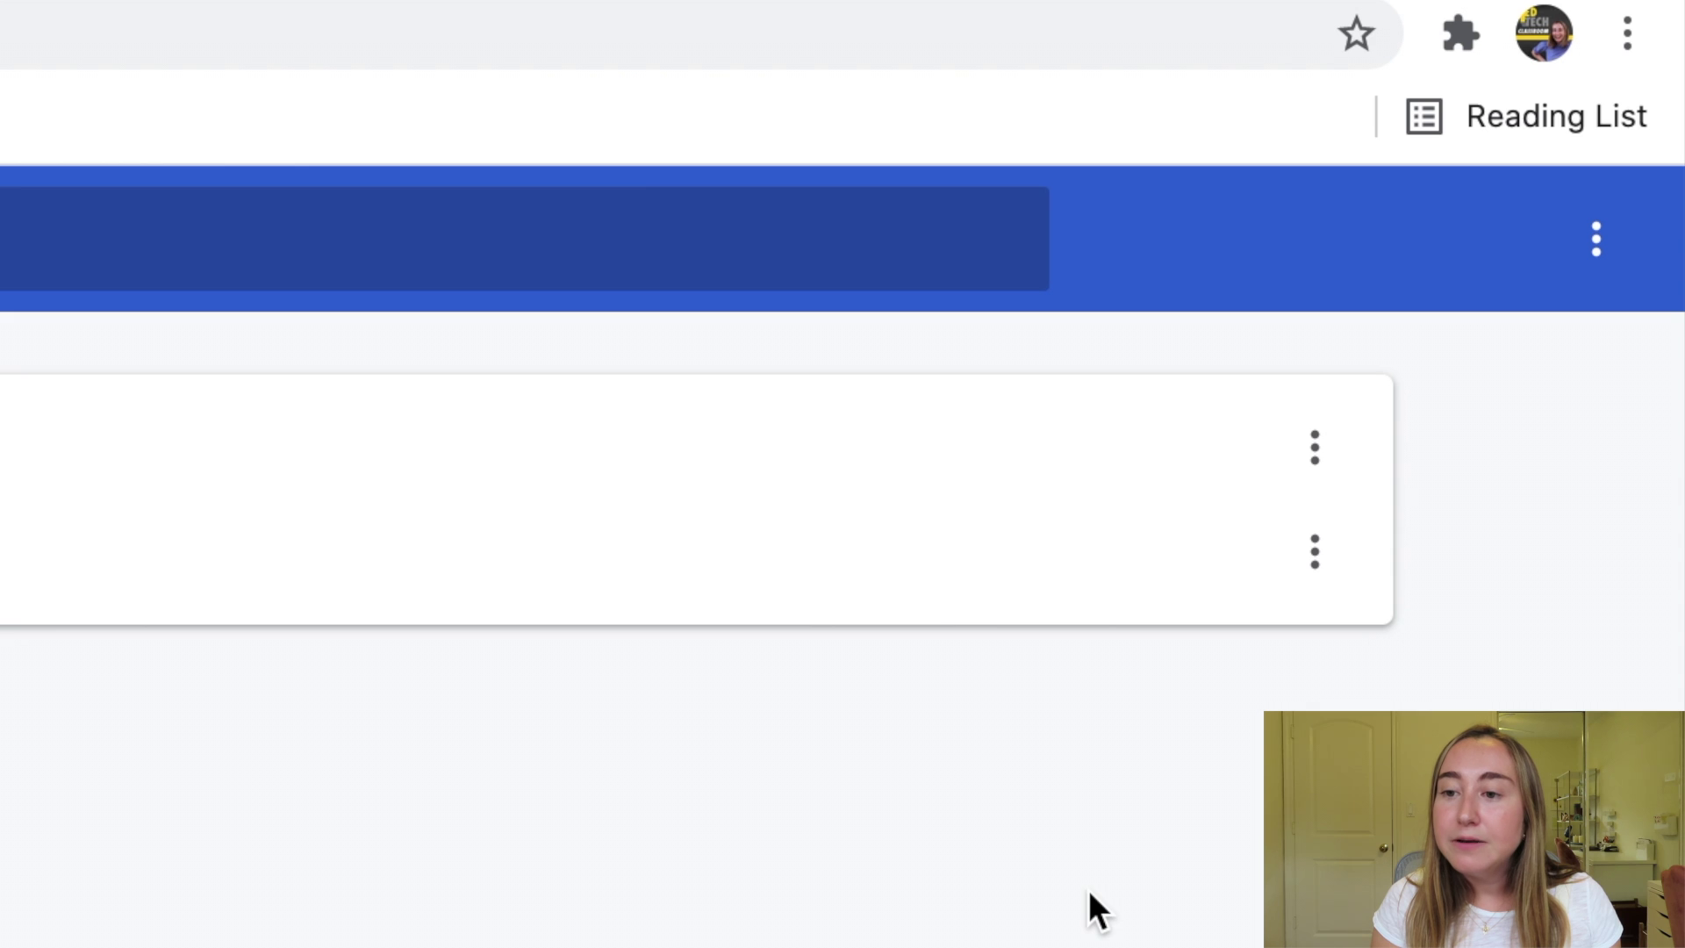
{"action": "left_click", "coordinate": [1623, 235]}
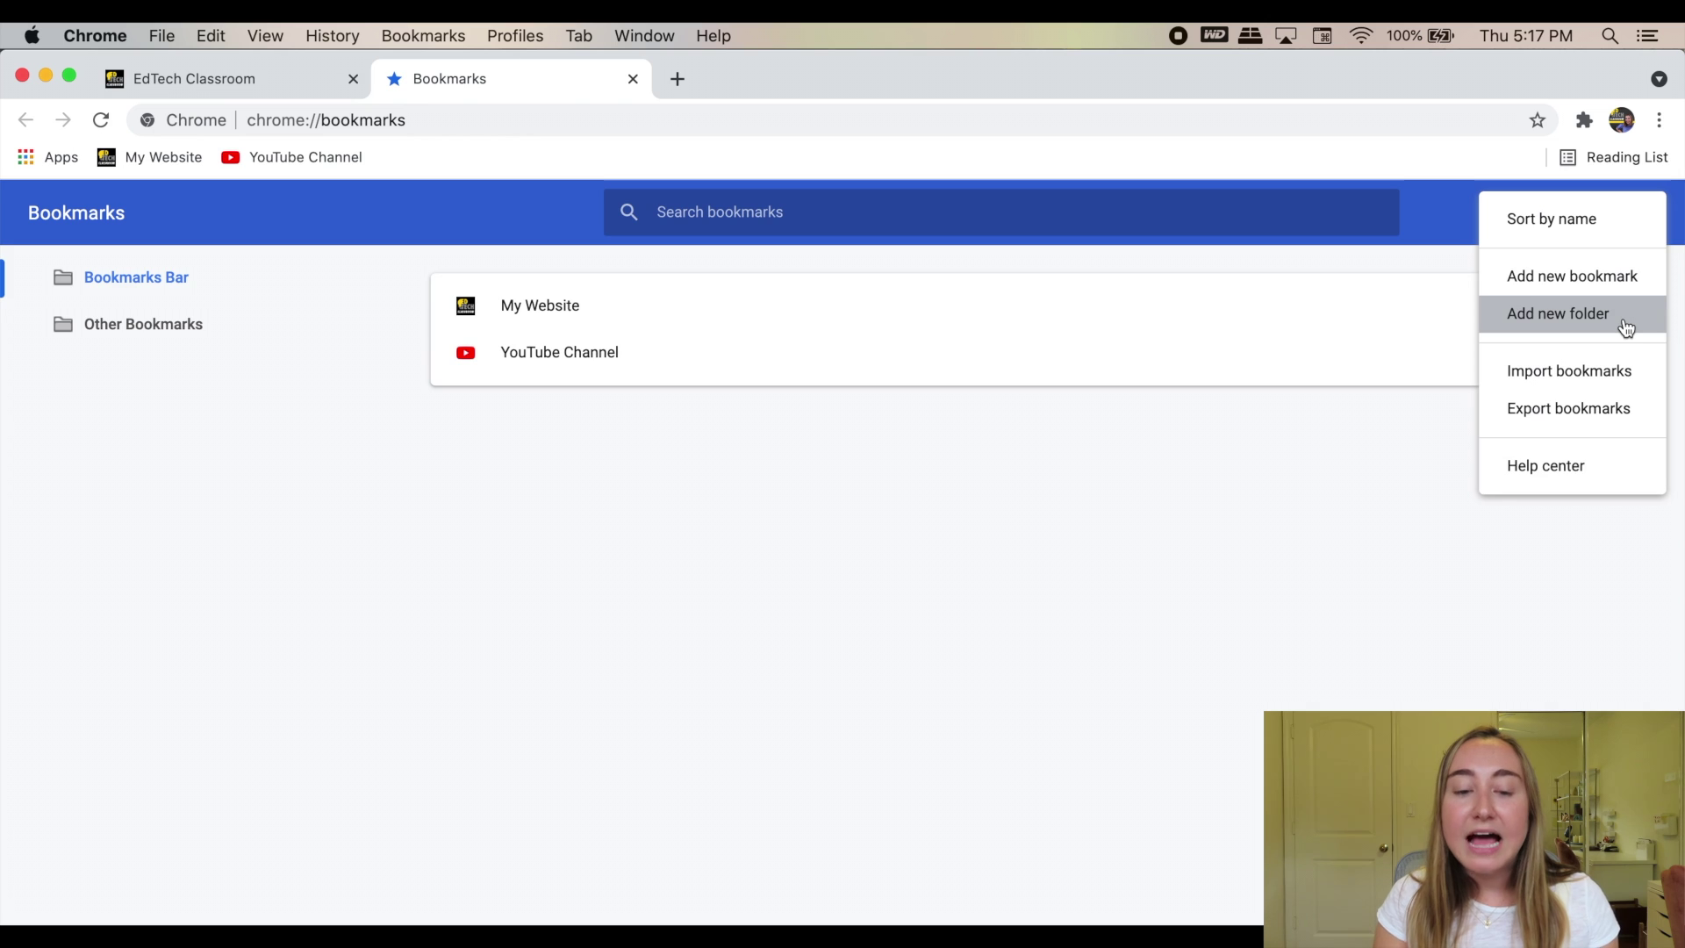
Create an 'EdTech Classroom' folder on the Bookmarks Bar and move YouTube Channel into it.
{"action": "left_click", "coordinate": [1626, 327]}
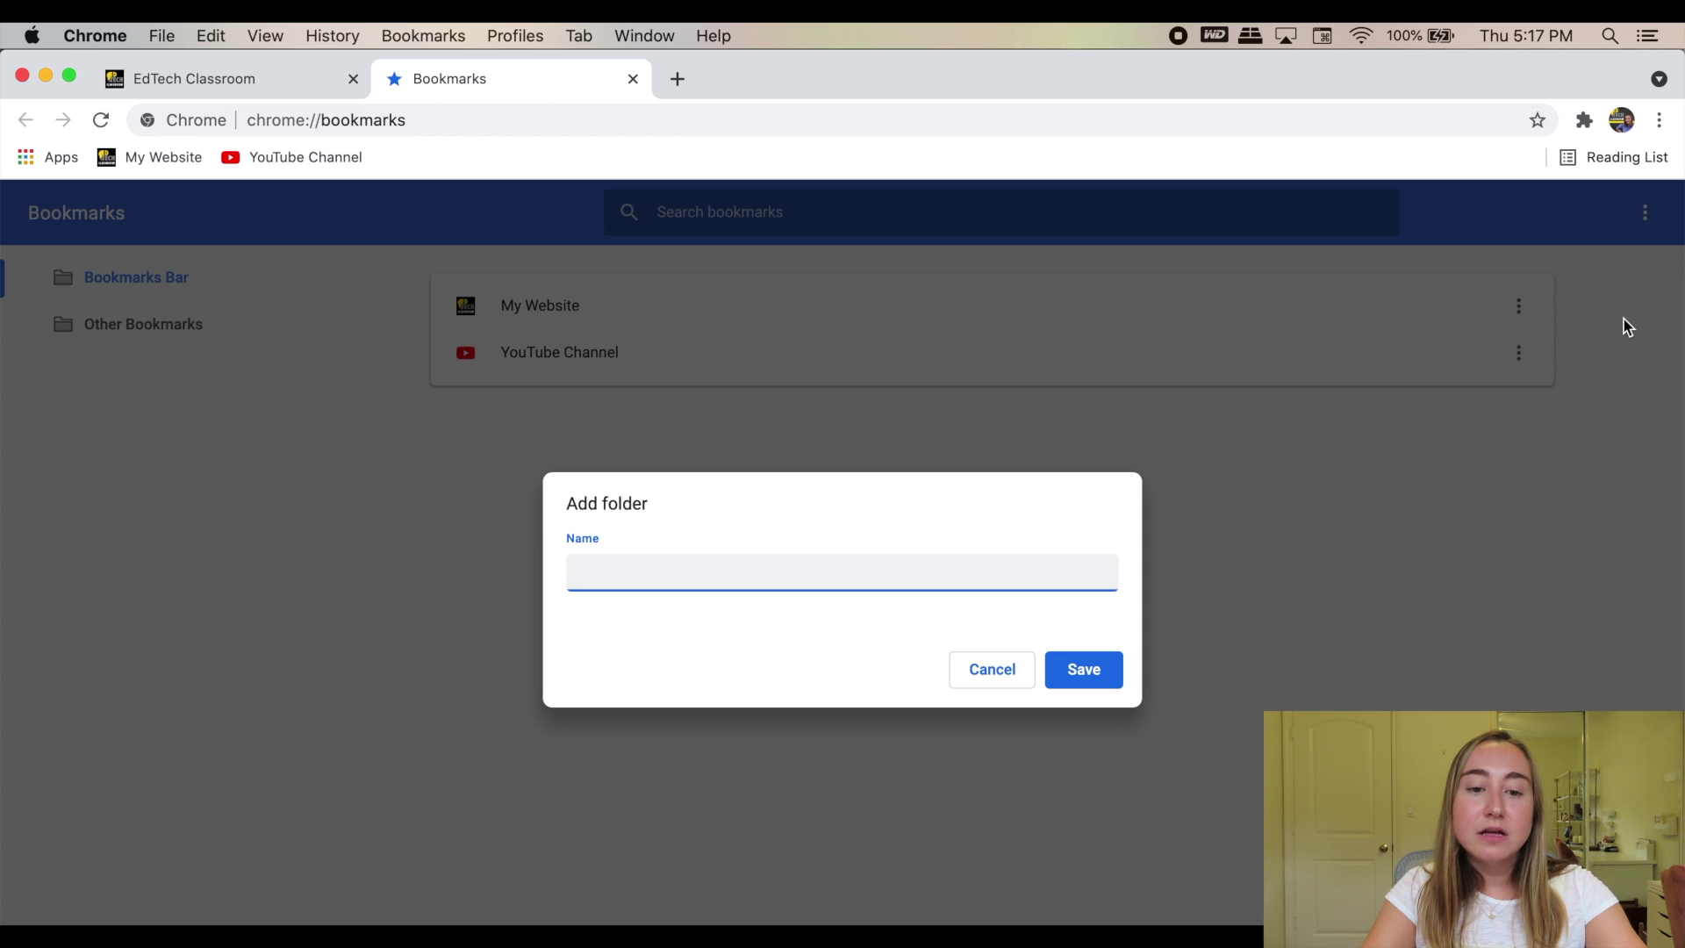
{"action": "type", "text": "EdTech"}
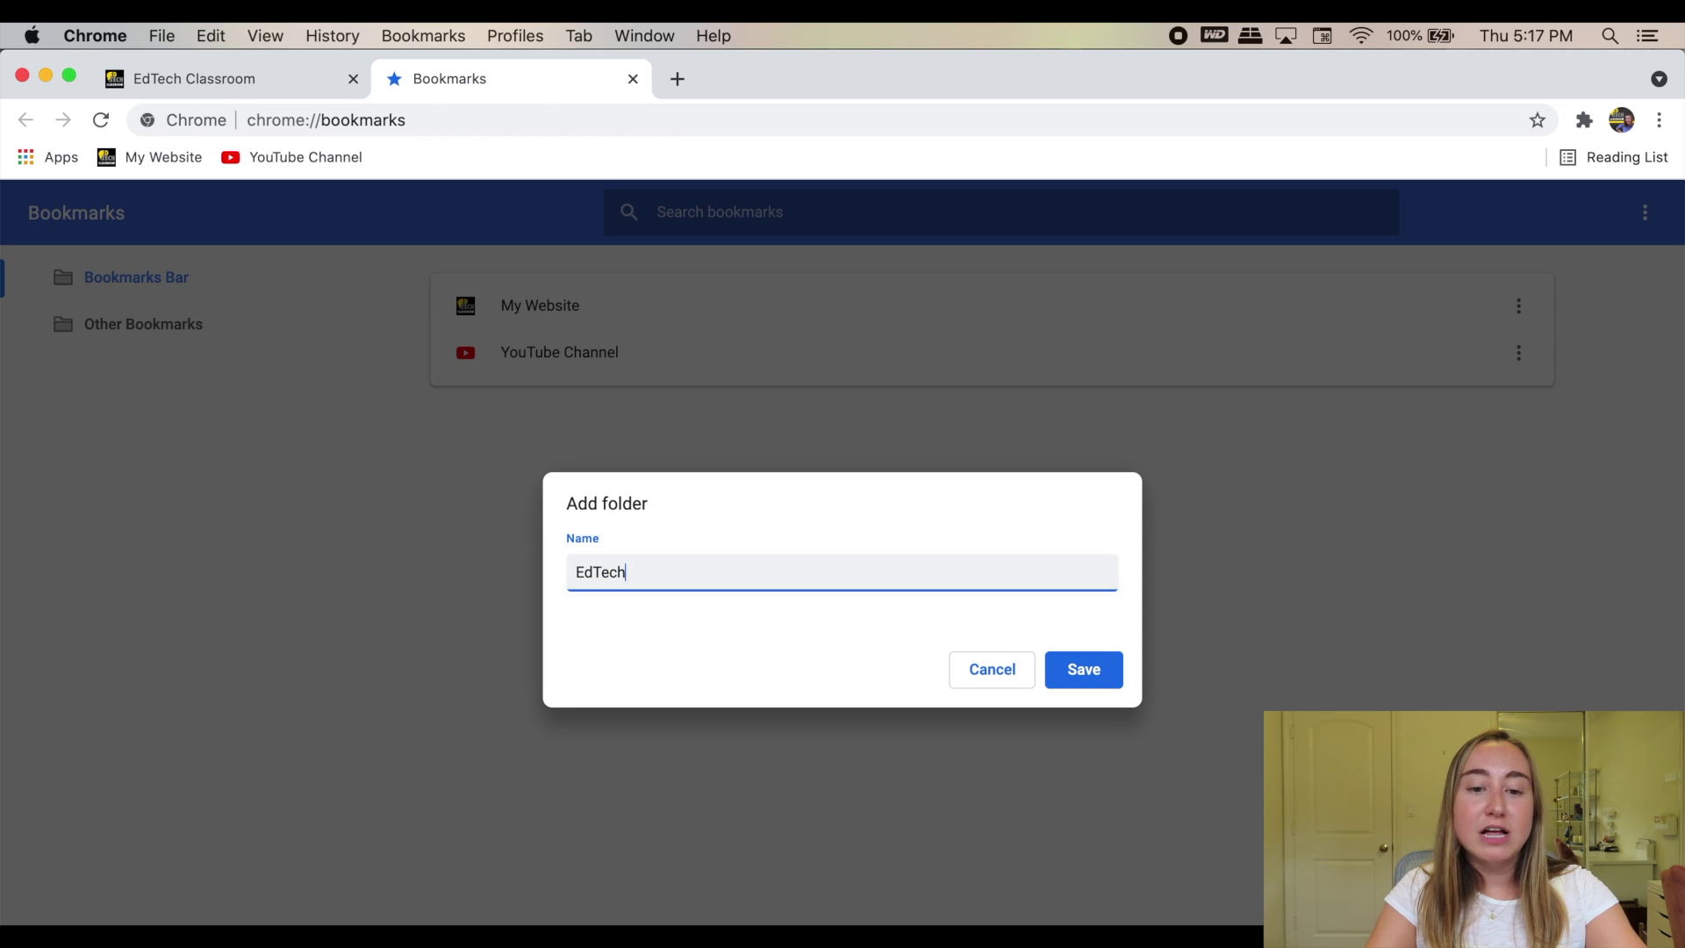
{"action": "type", "text": " Classroom"}
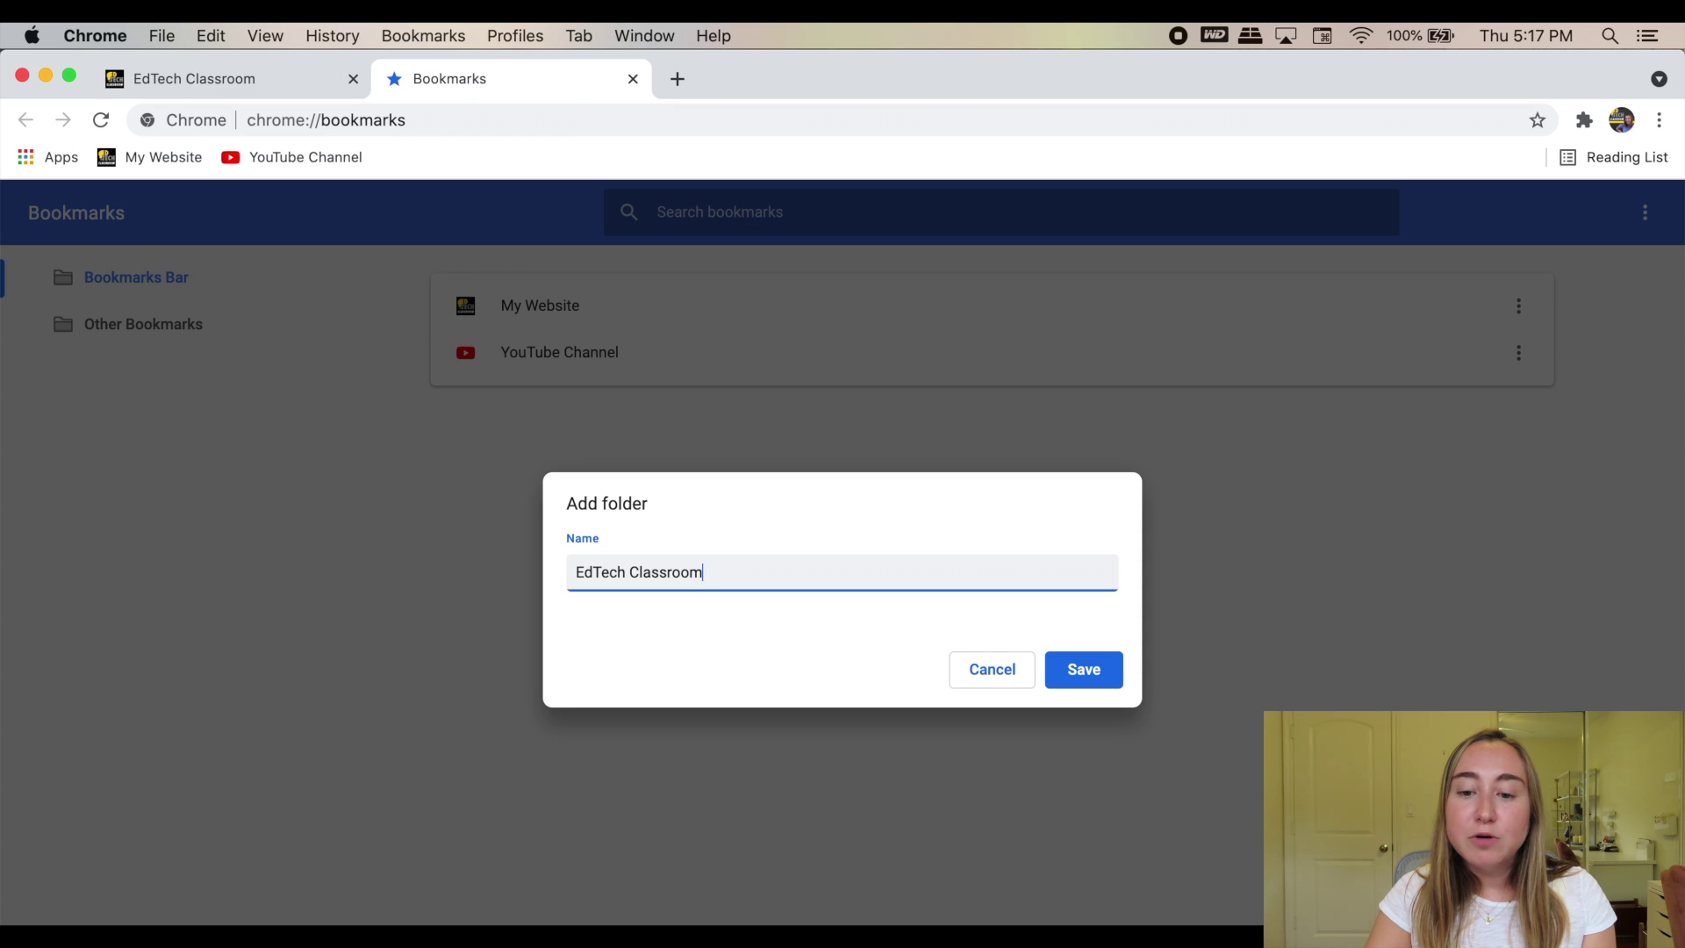
{"action": "left_click", "coordinate": [1095, 675]}
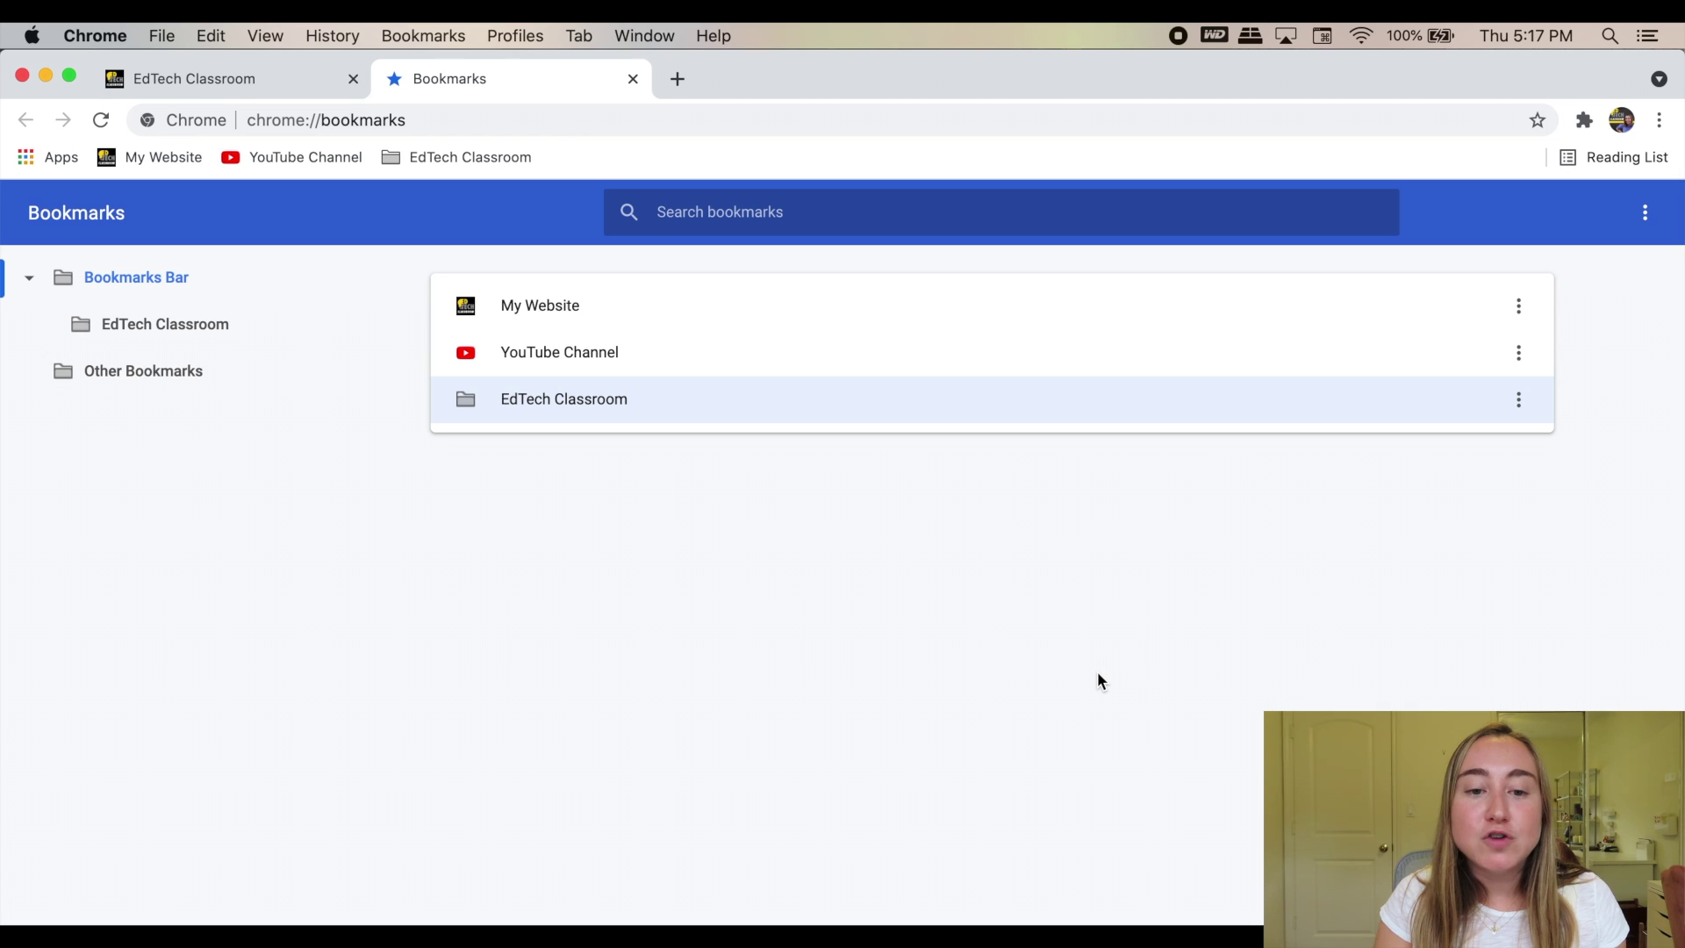
{"action": "left_click_drag", "start_coordinate": [654, 353], "coordinate": [698, 398]}
Move My Website into EdTech Classroom, then open My Website from that folder on the bar.
{"action": "left_click_drag", "start_coordinate": [531, 305], "coordinate": [599, 353]}
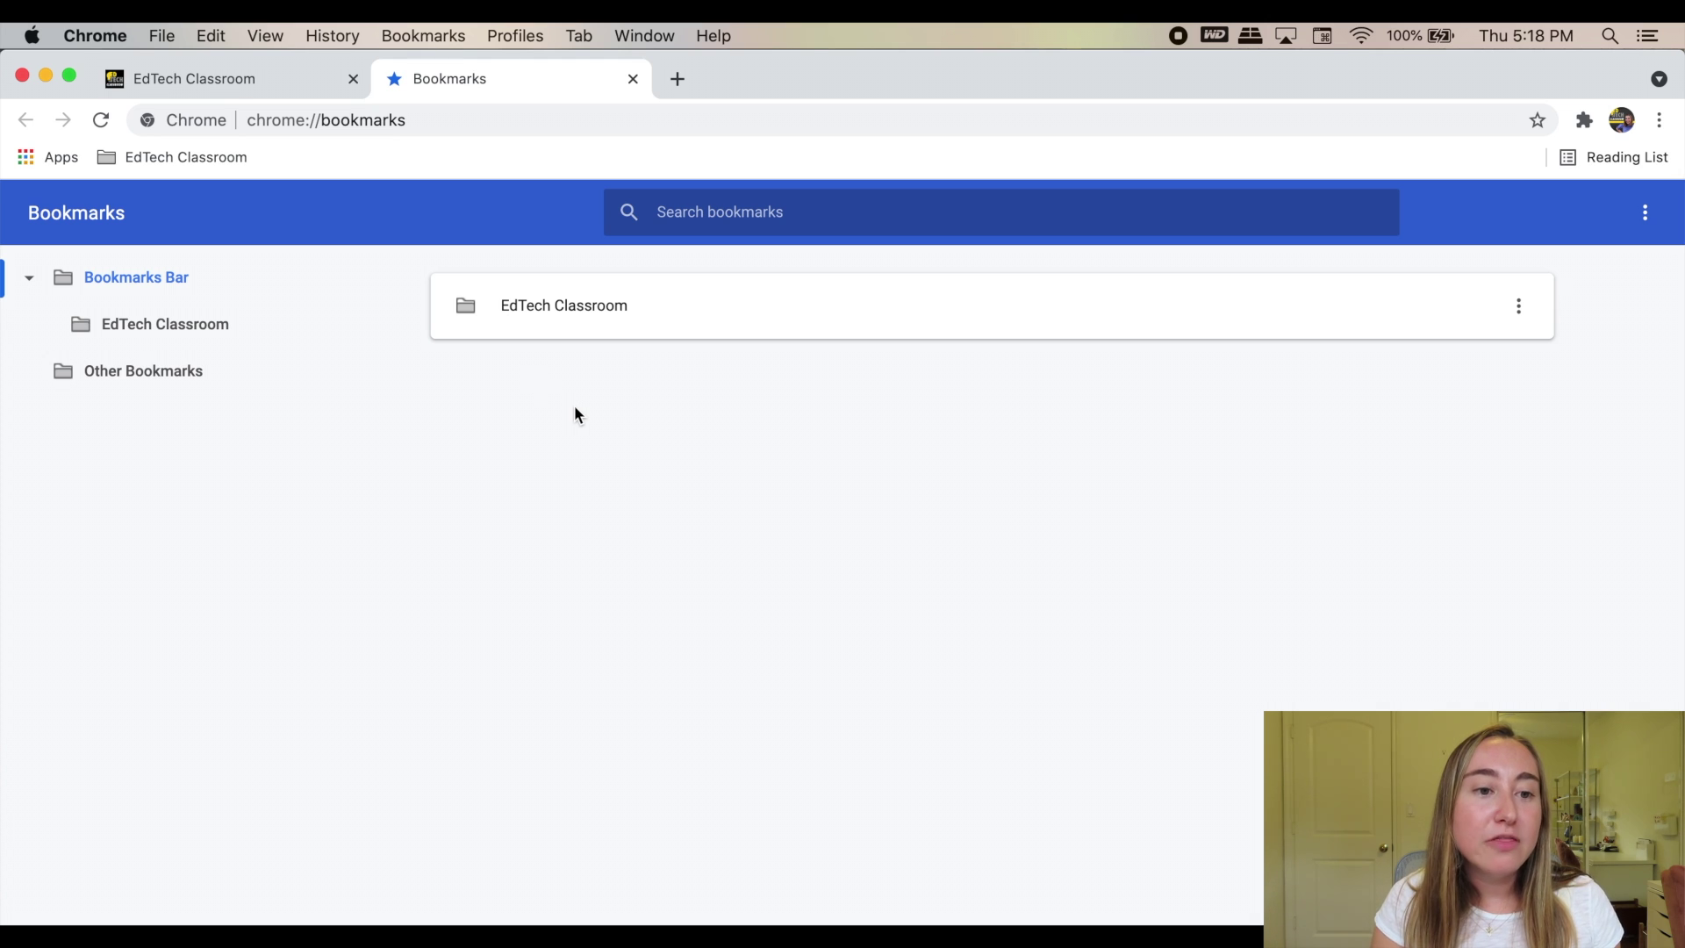
{"action": "left_click", "coordinate": [224, 157]}
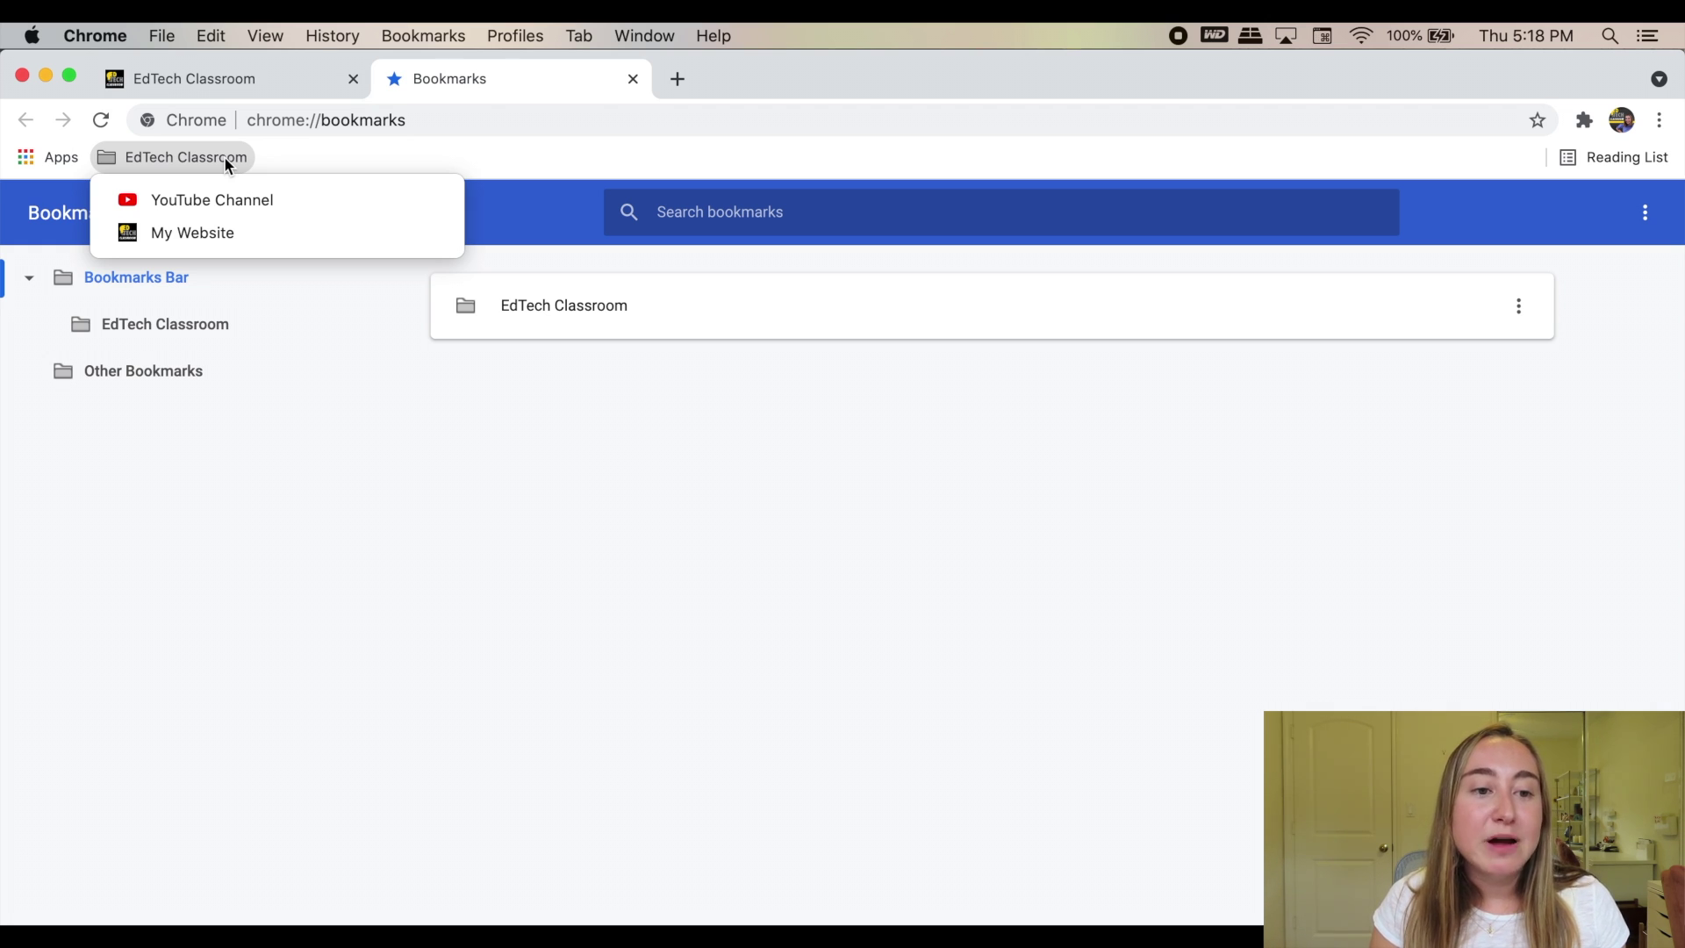
{"action": "left_click", "coordinate": [220, 235]}
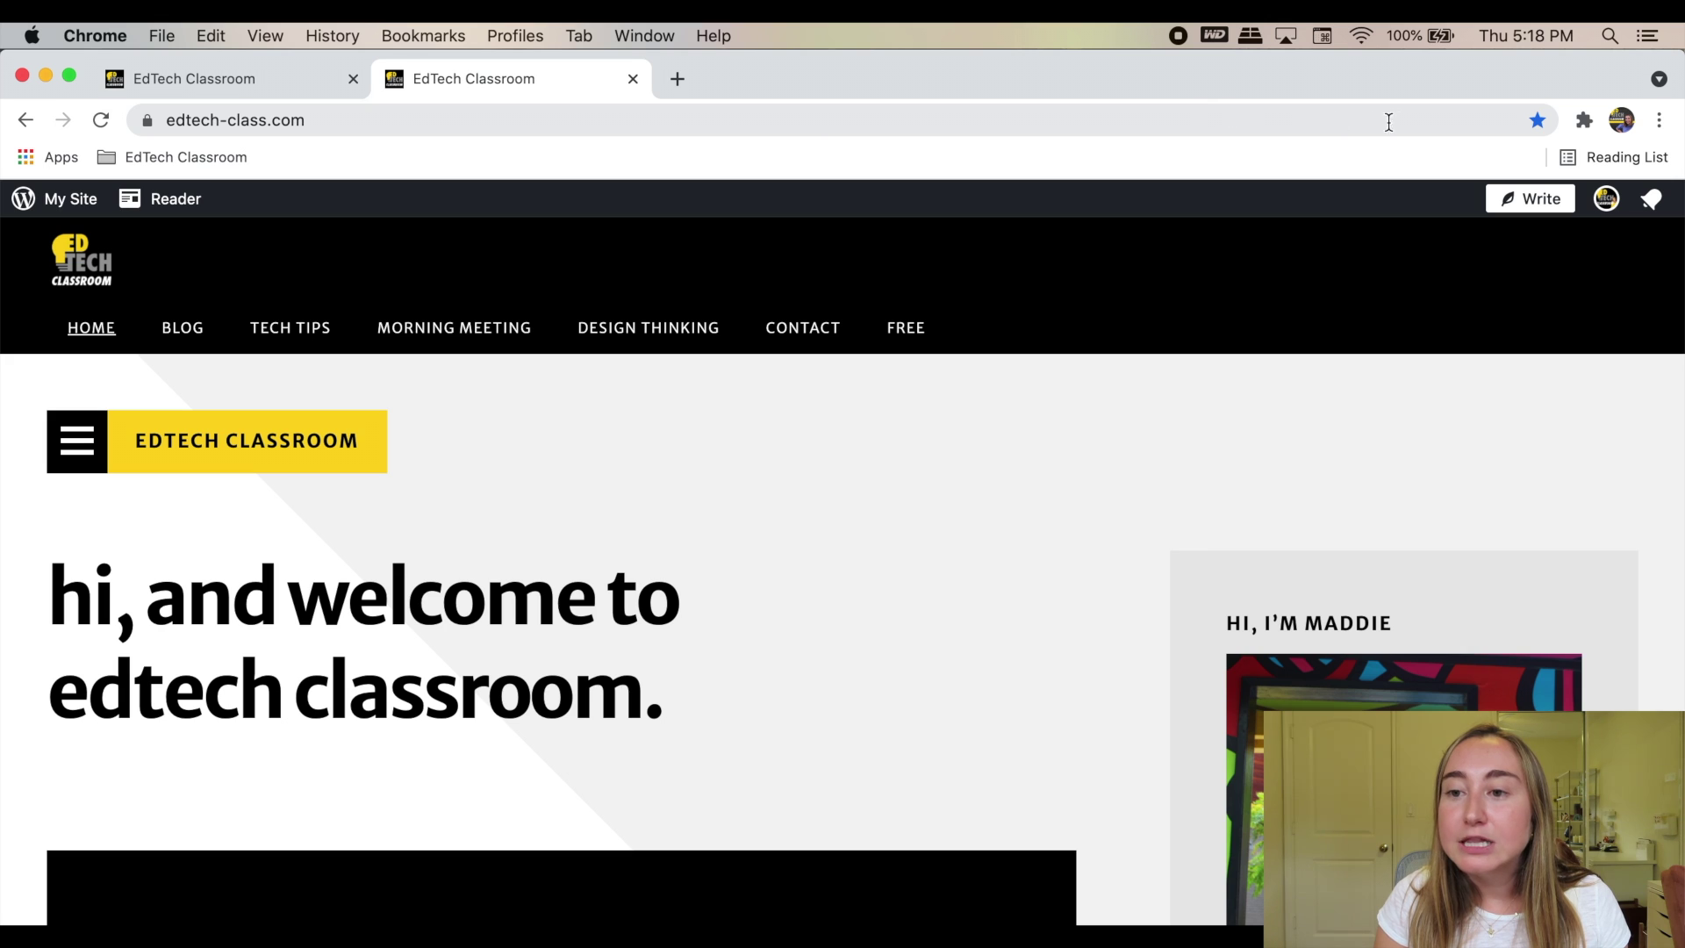
Remove the My Website bookmark through Edit Bookmark and check the EdTech Classroom folder's contents.
{"action": "left_click", "coordinate": [1537, 122]}
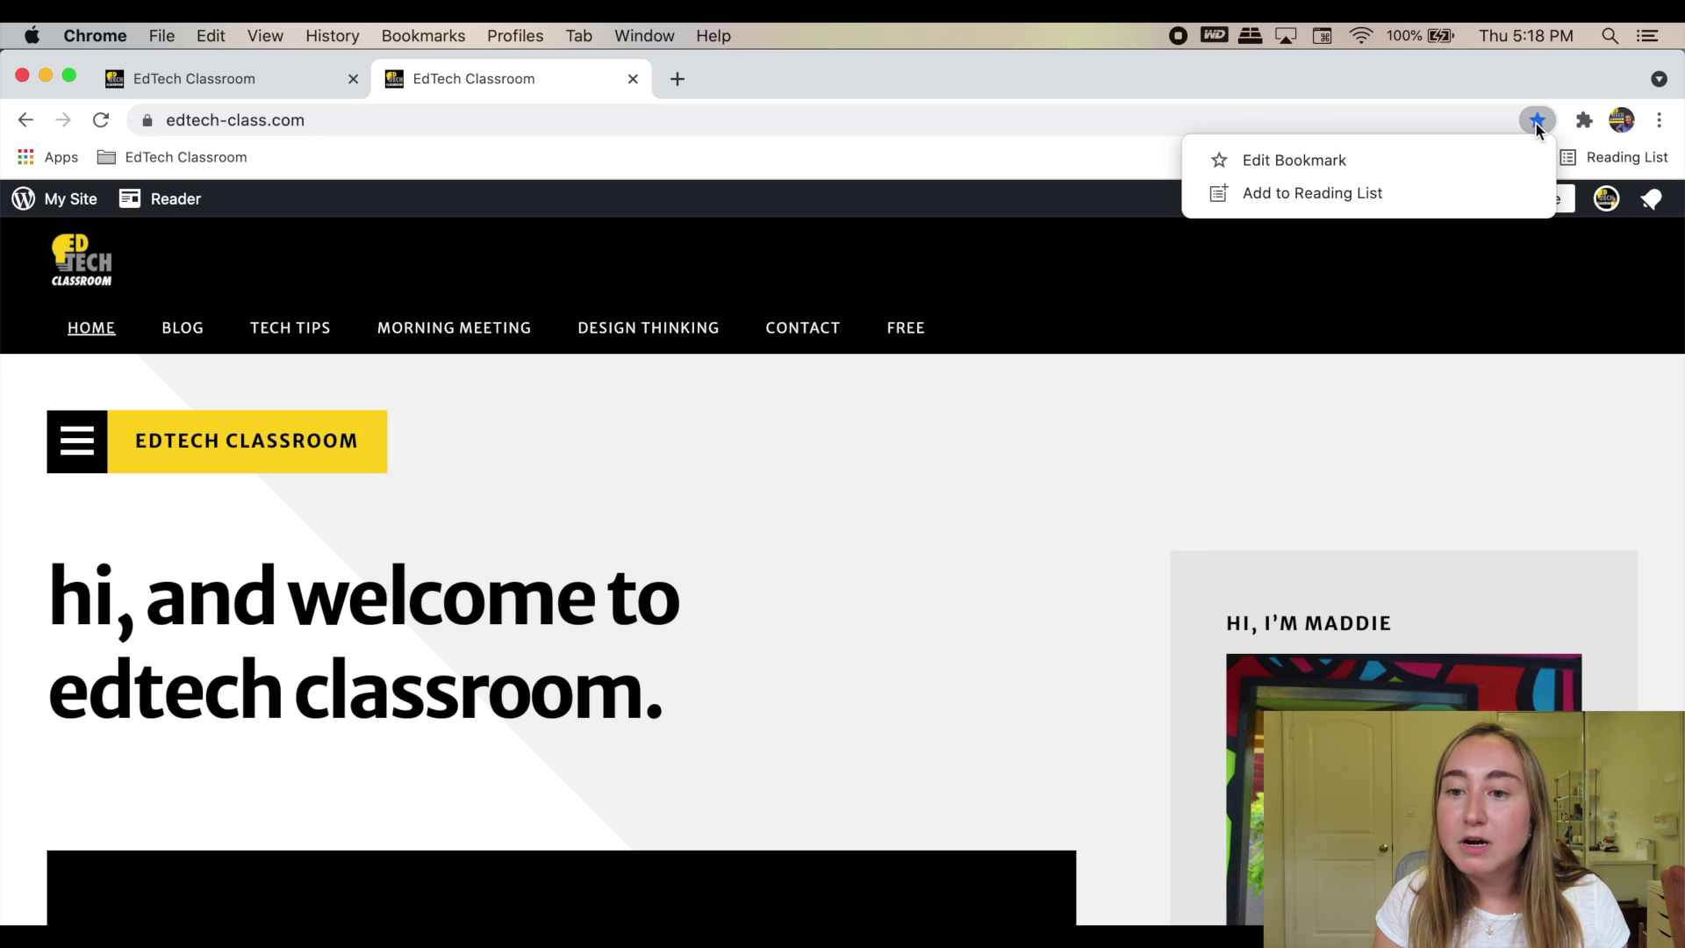
{"action": "left_click", "coordinate": [1468, 156]}
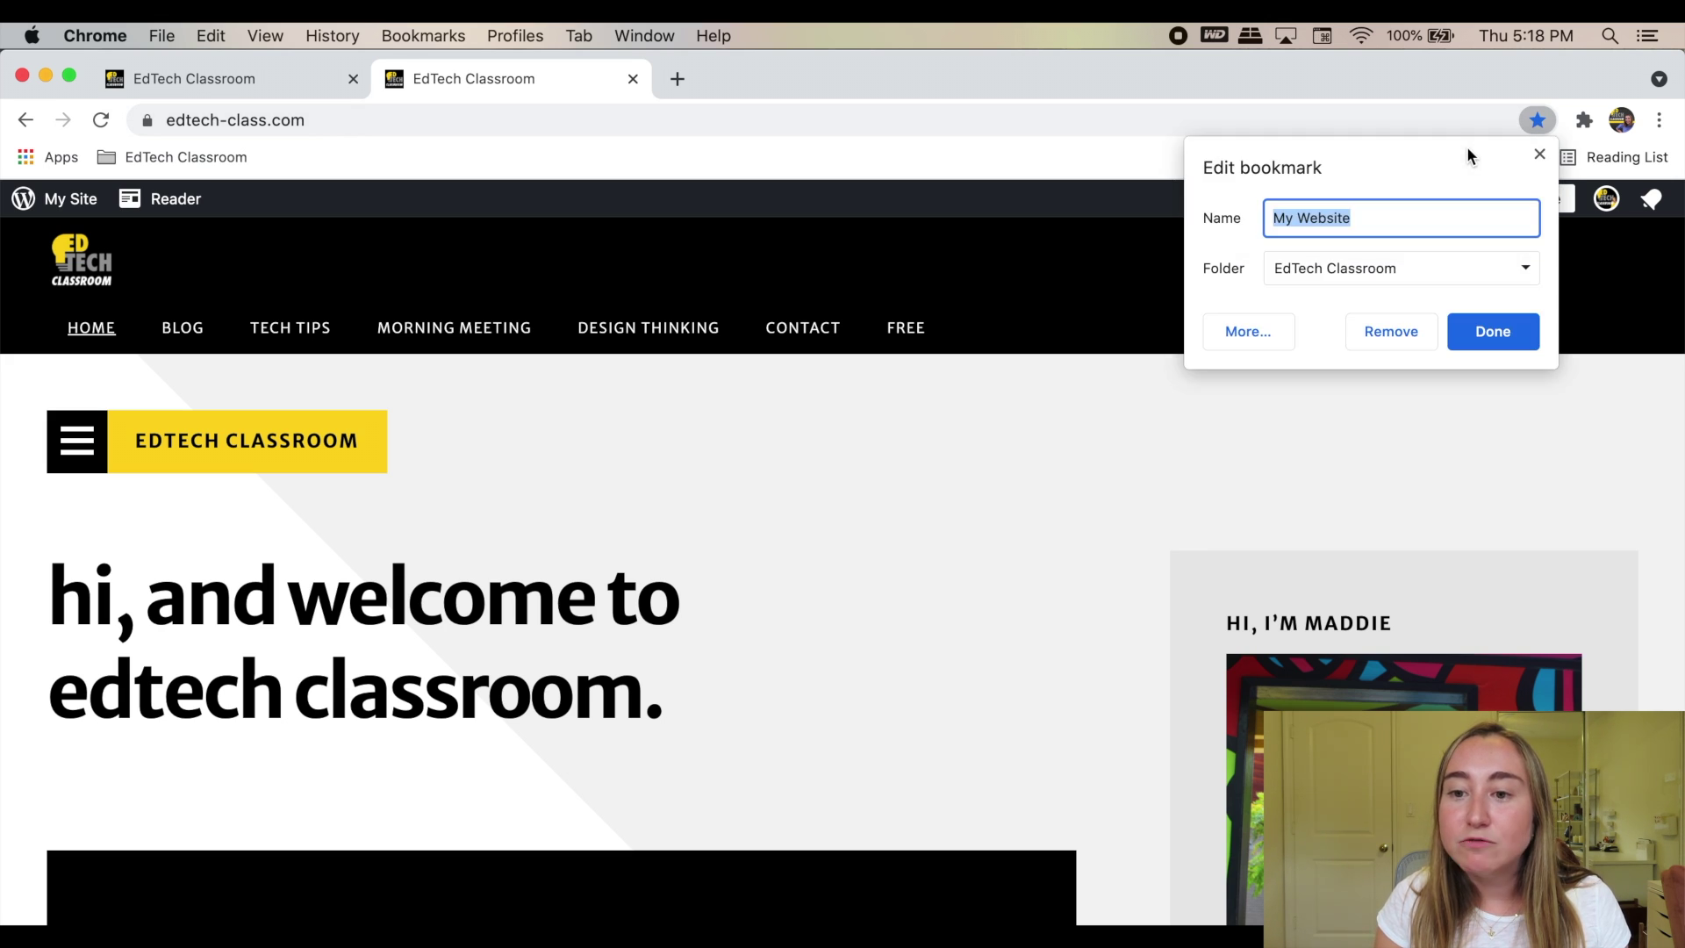
{"action": "left_click", "coordinate": [1405, 330]}
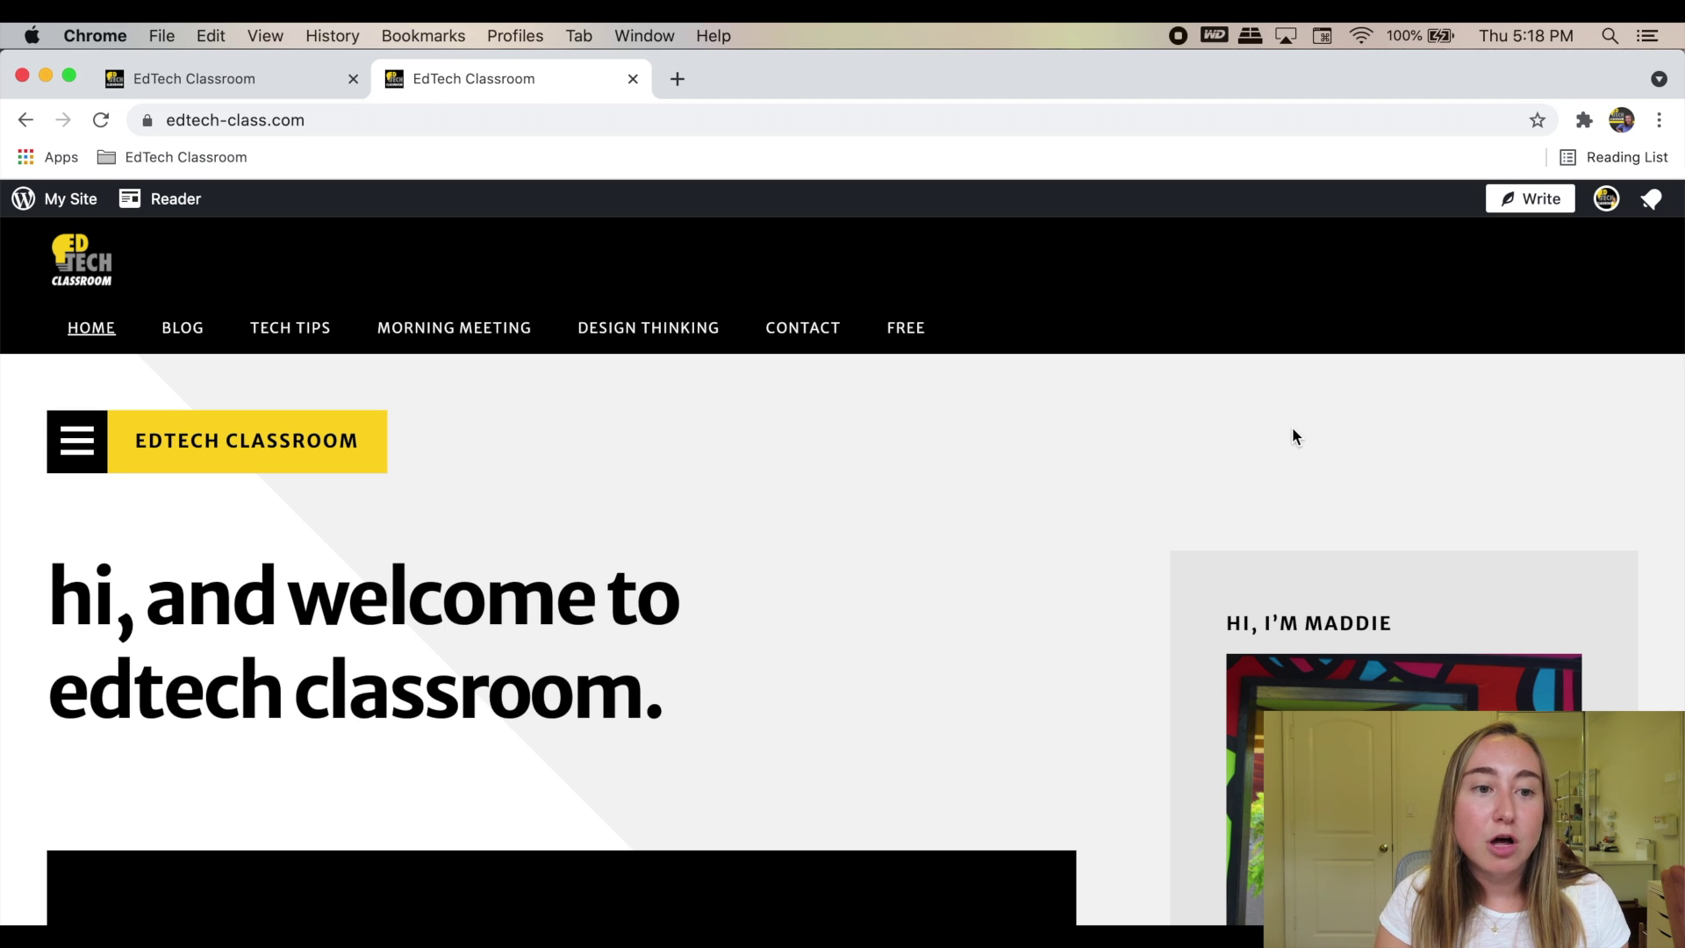
{"action": "left_click", "coordinate": [239, 156]}
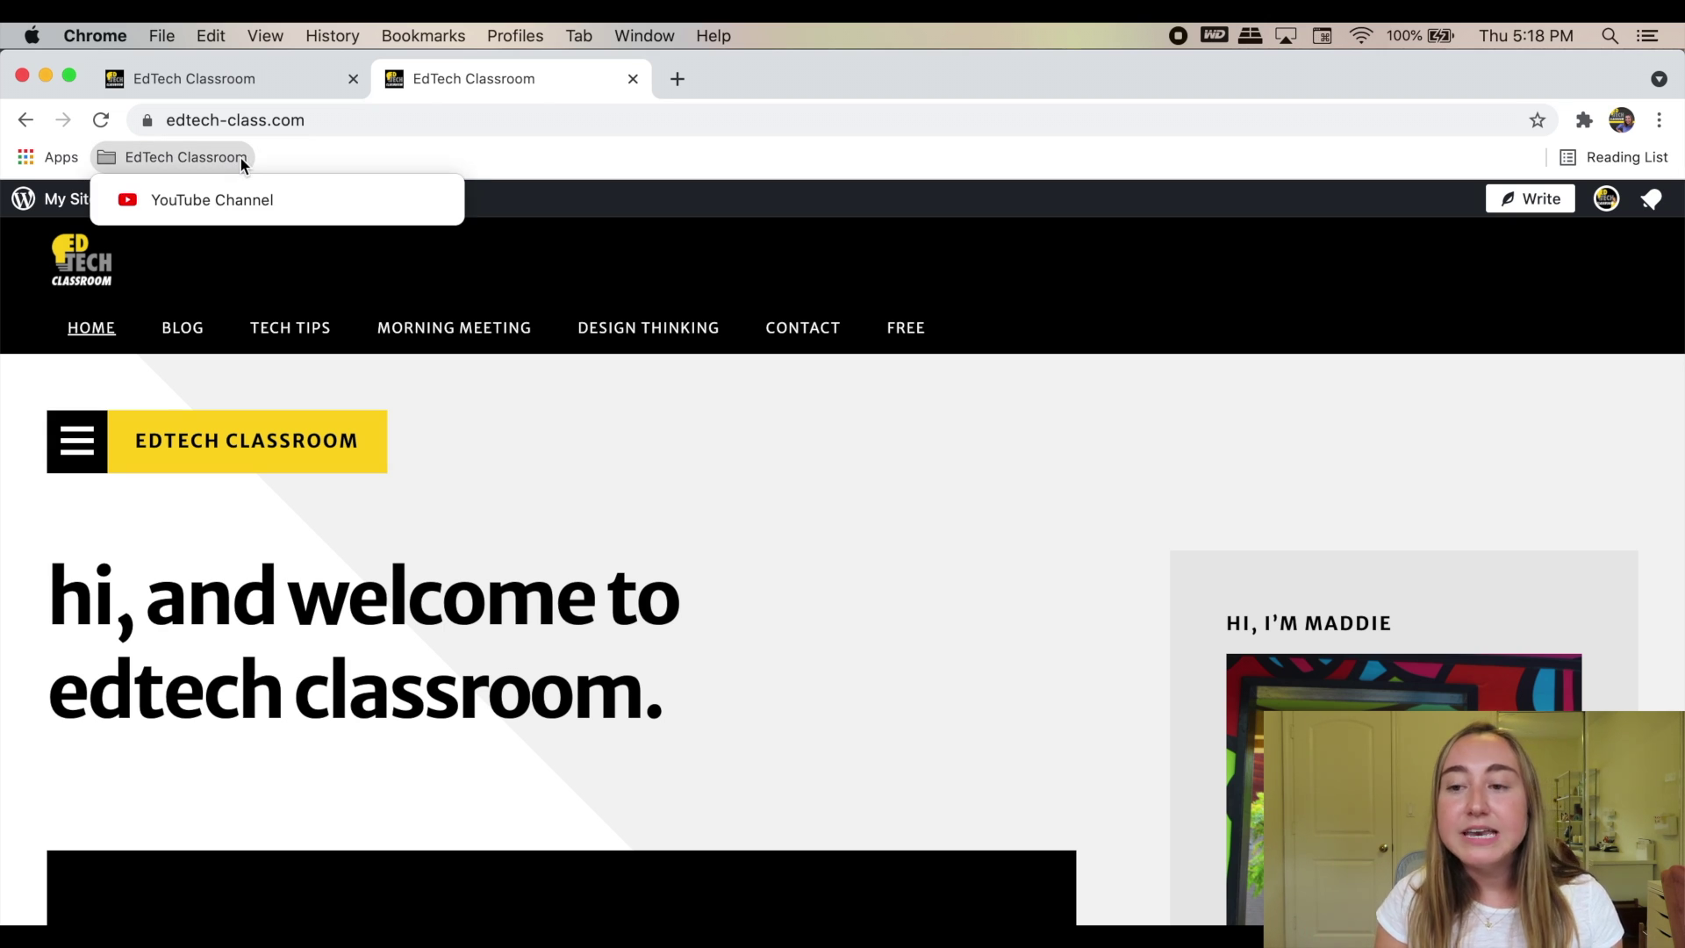
{"action": "left_click", "coordinate": [941, 498]}
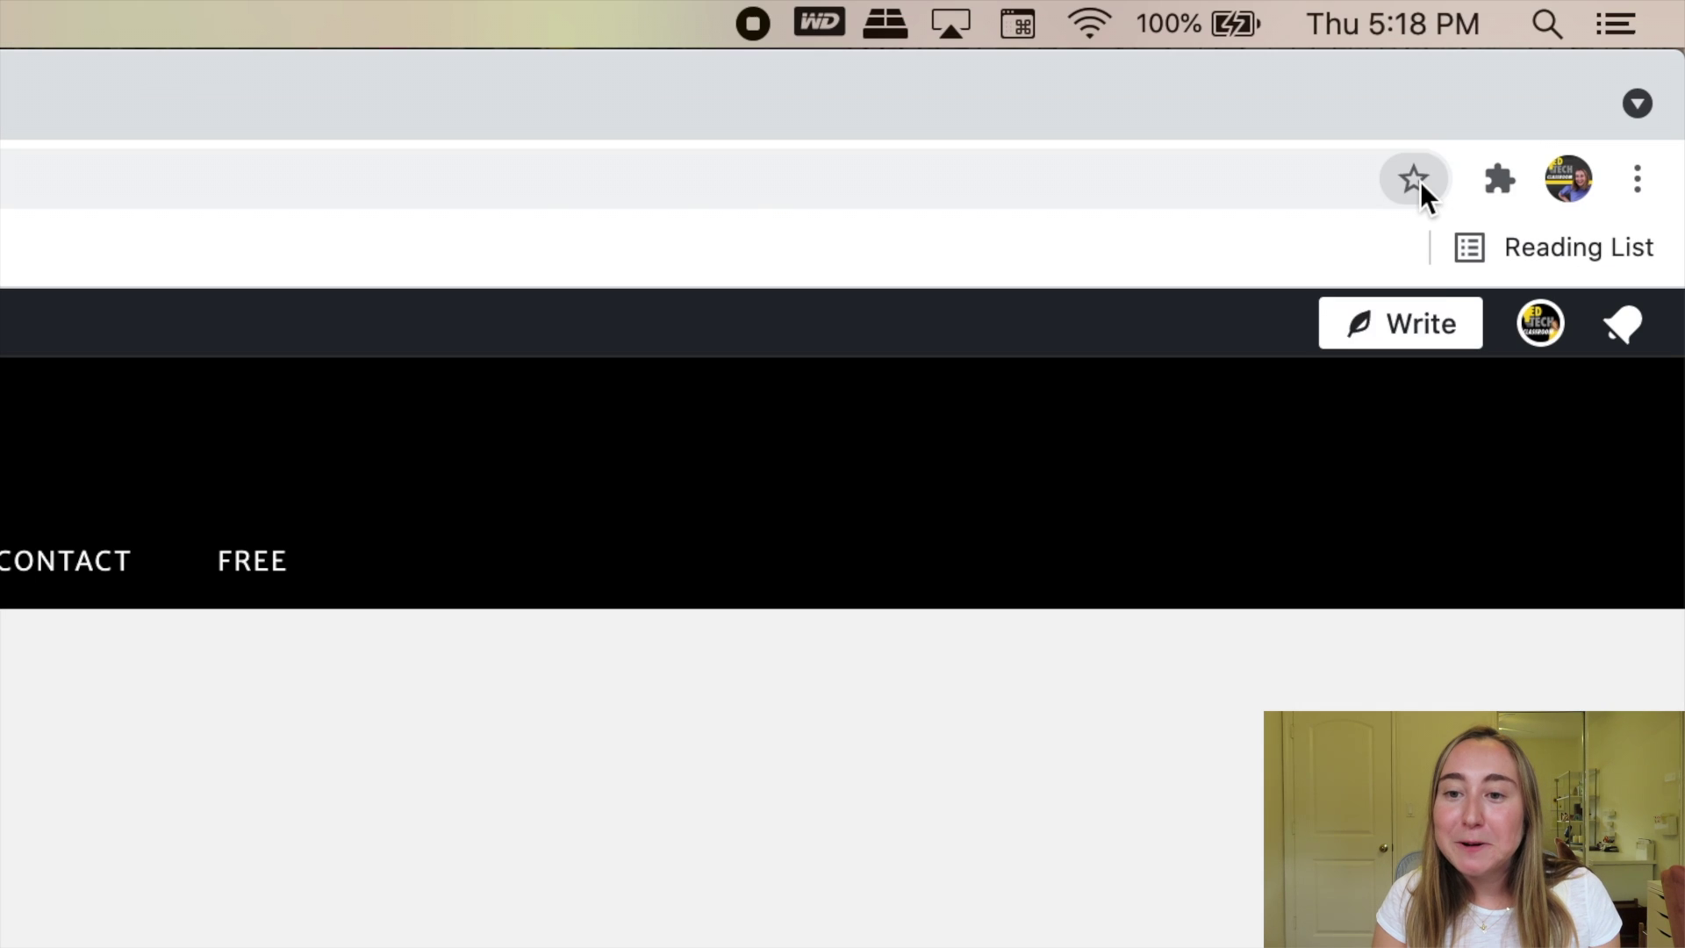
Re-bookmark edtech-class.com as 'My Website' in the EdTech Classroom folder.
{"action": "left_click", "coordinate": [1539, 120]}
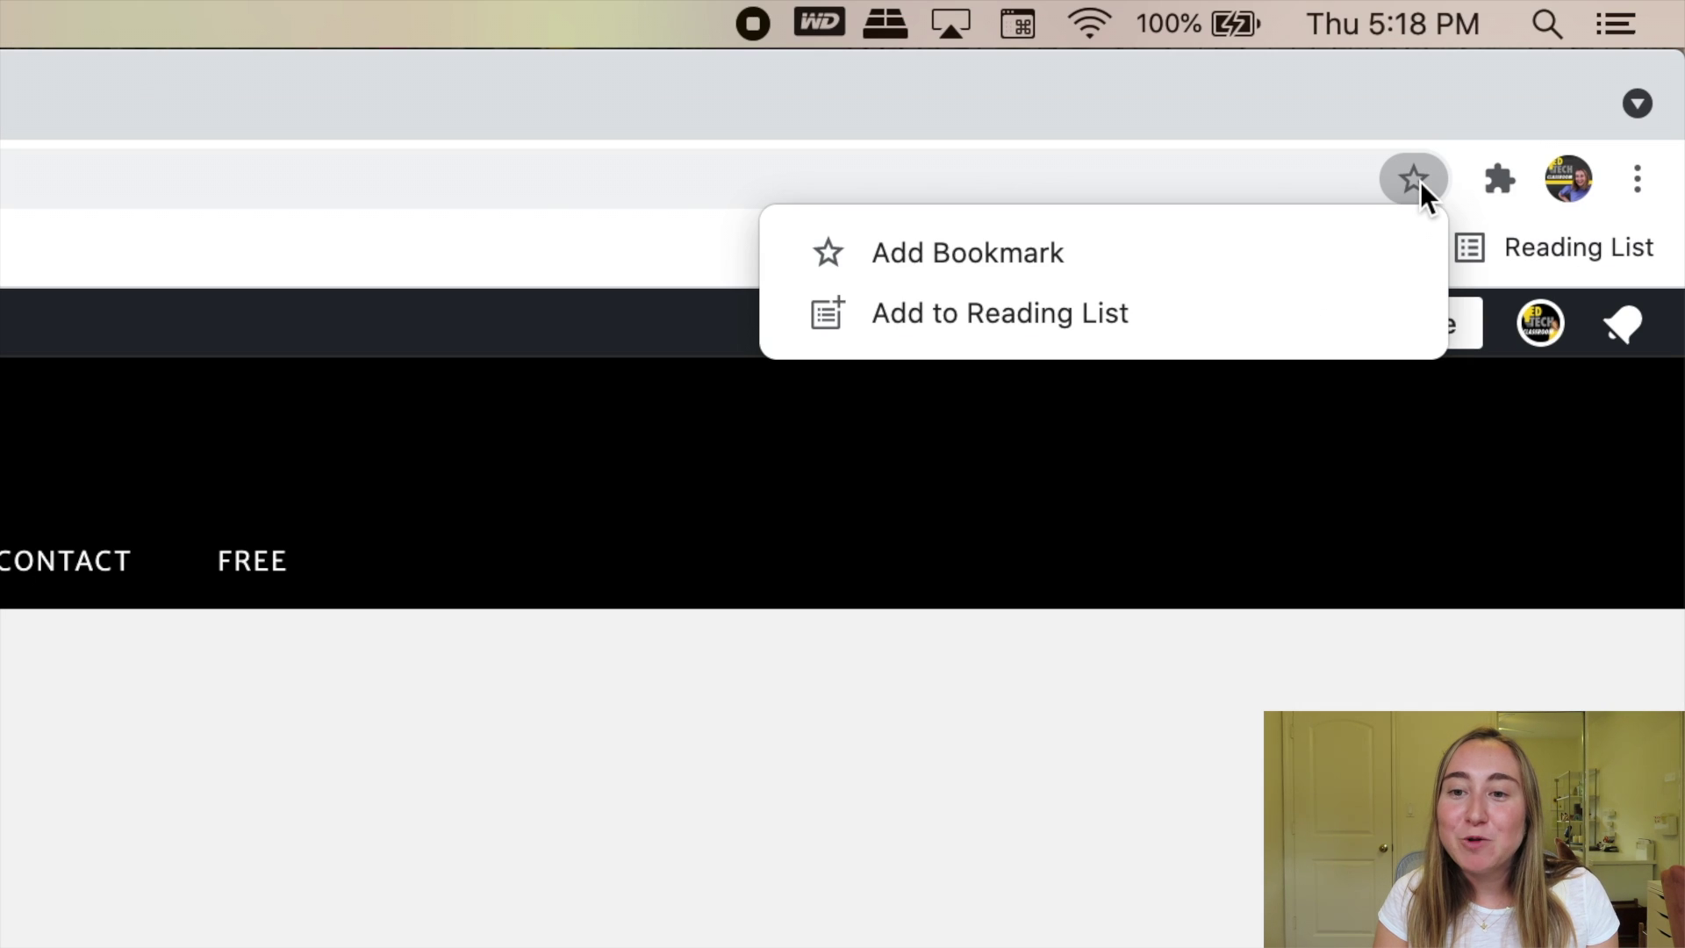
{"action": "left_click", "coordinate": [1335, 252]}
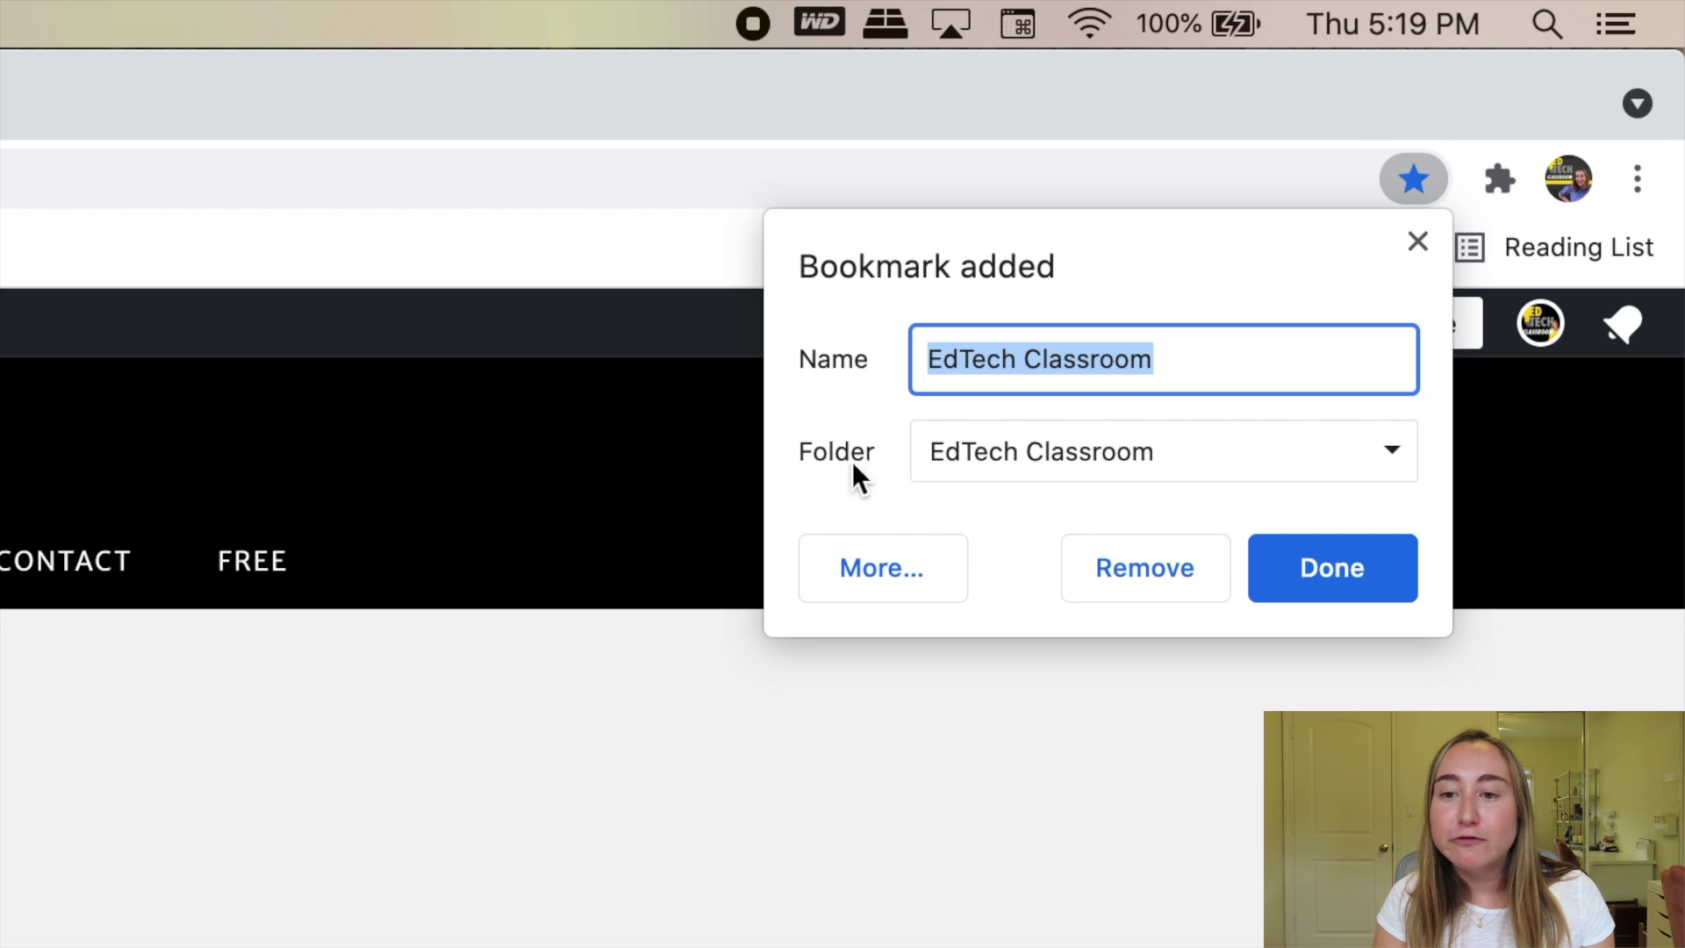
{"action": "left_click", "coordinate": [1231, 450]}
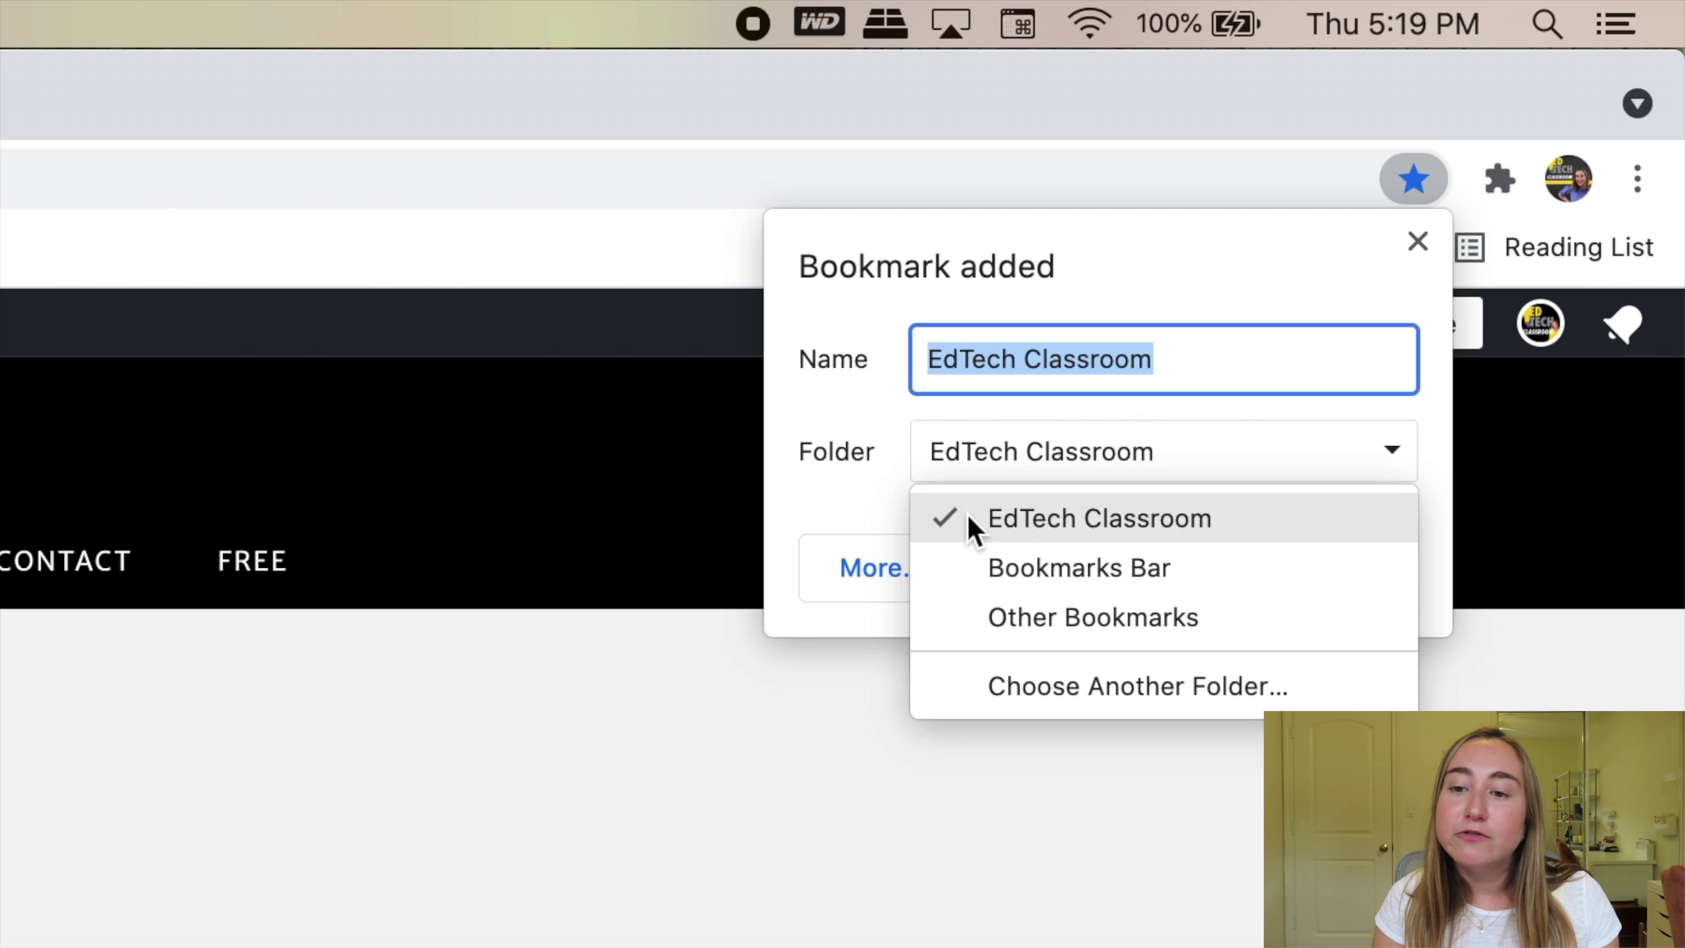
{"action": "left_click", "coordinate": [1187, 513]}
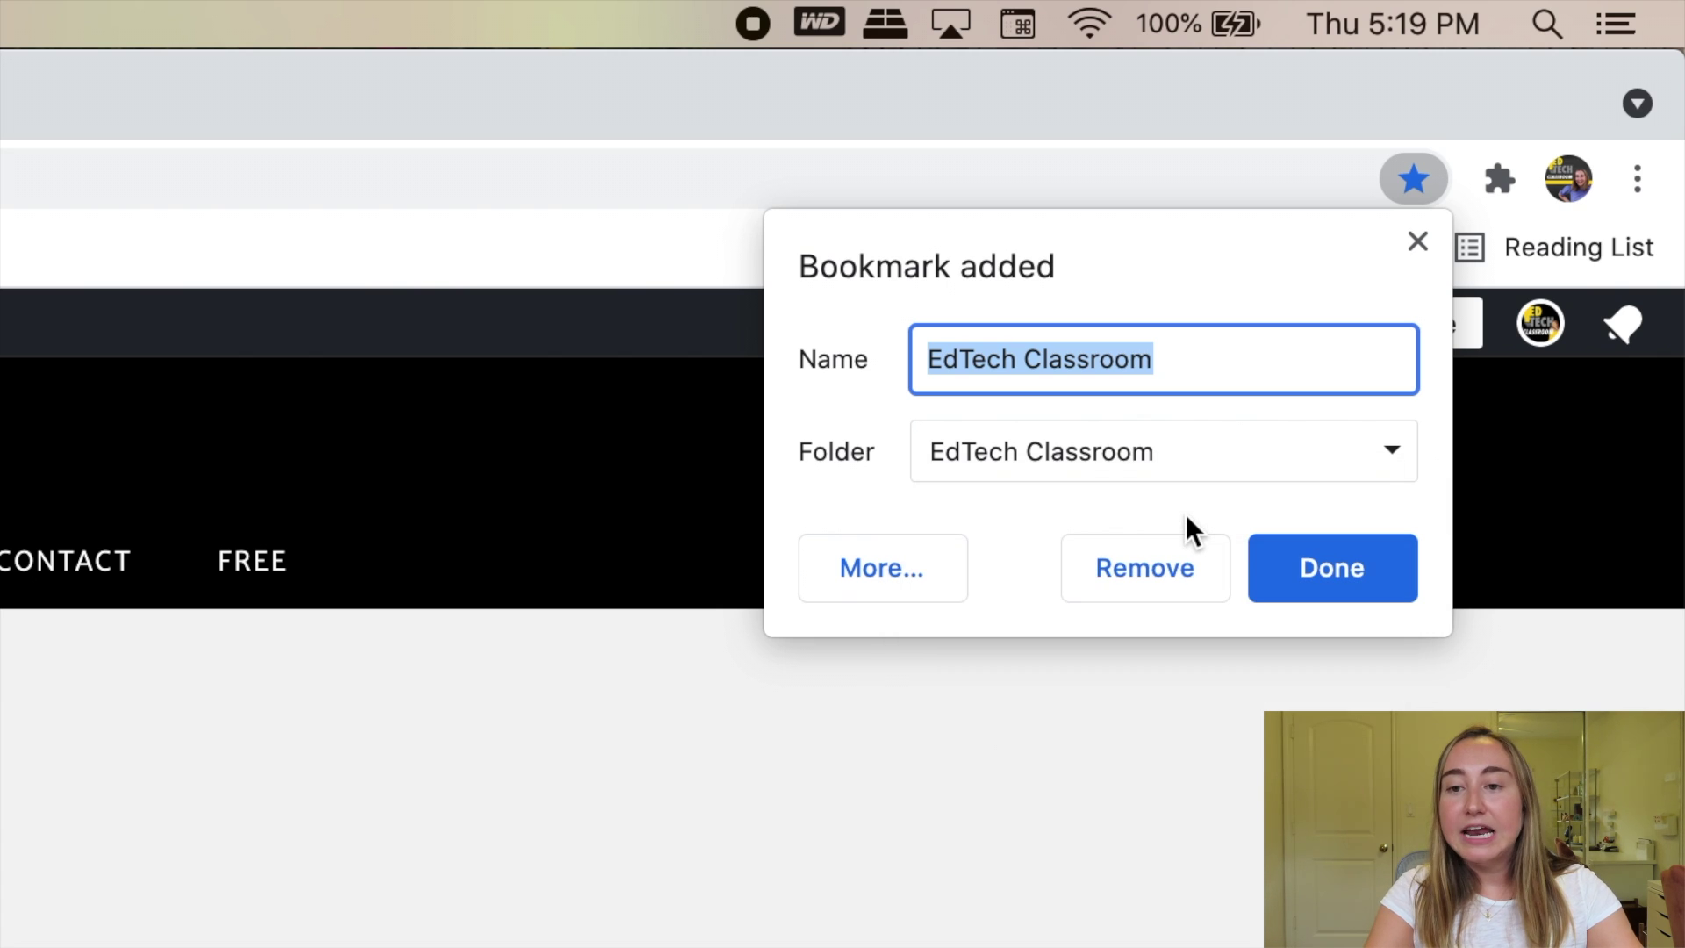
{"action": "type", "text": "My Websit"}
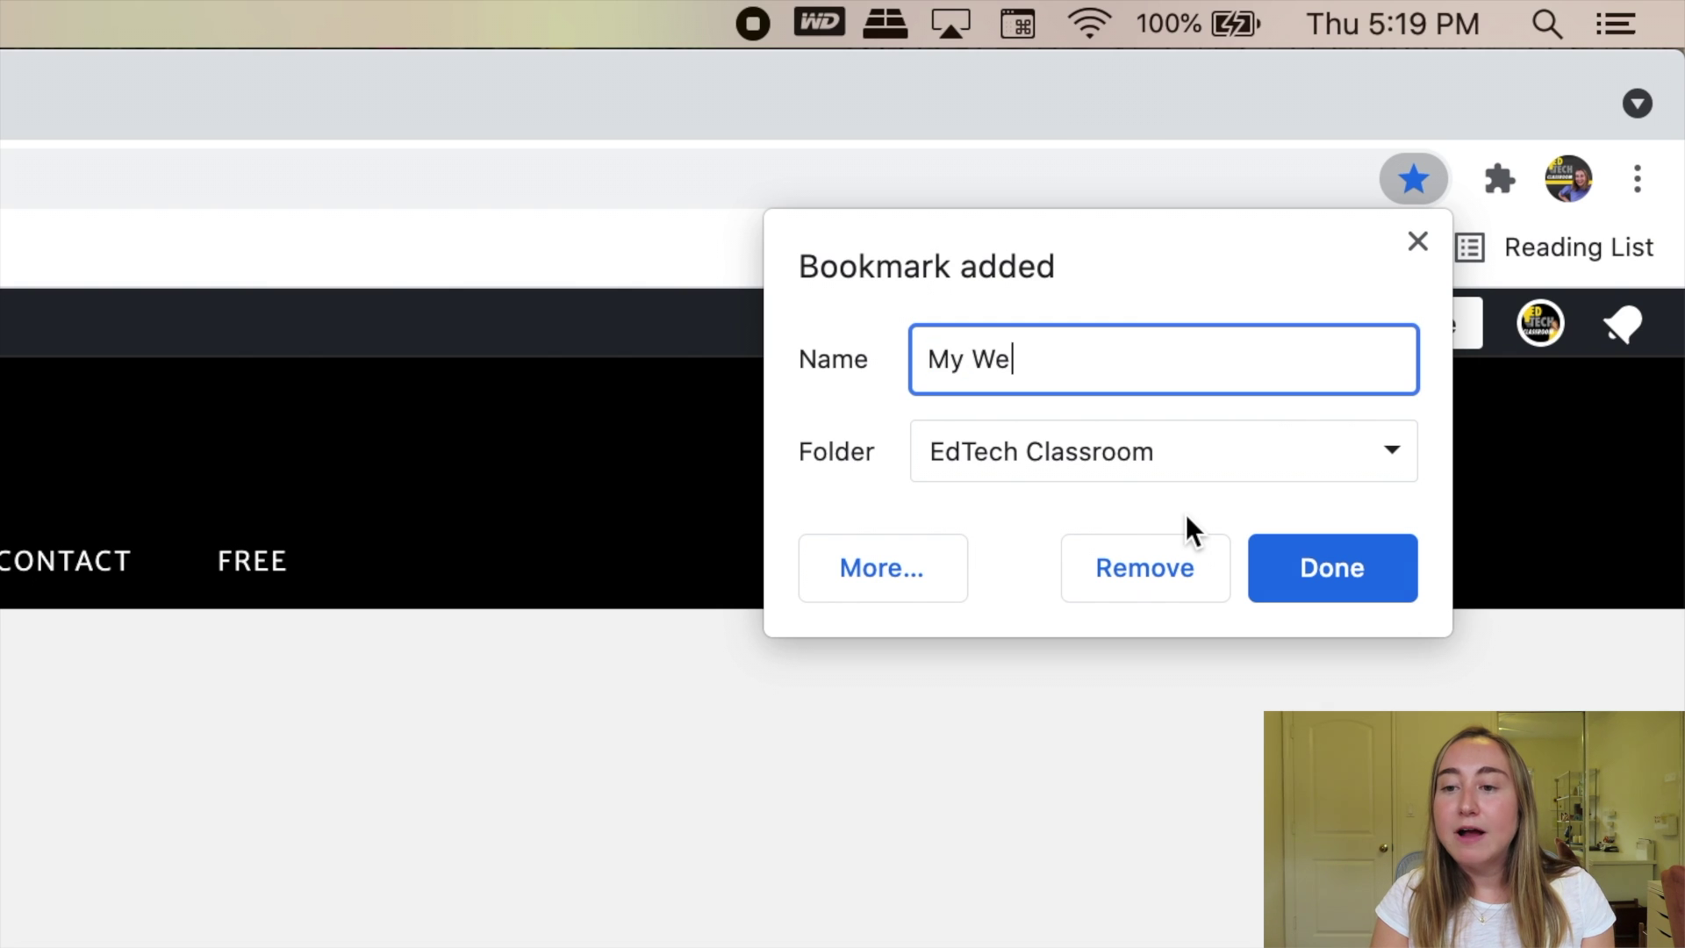
{"action": "type", "text": "e"}
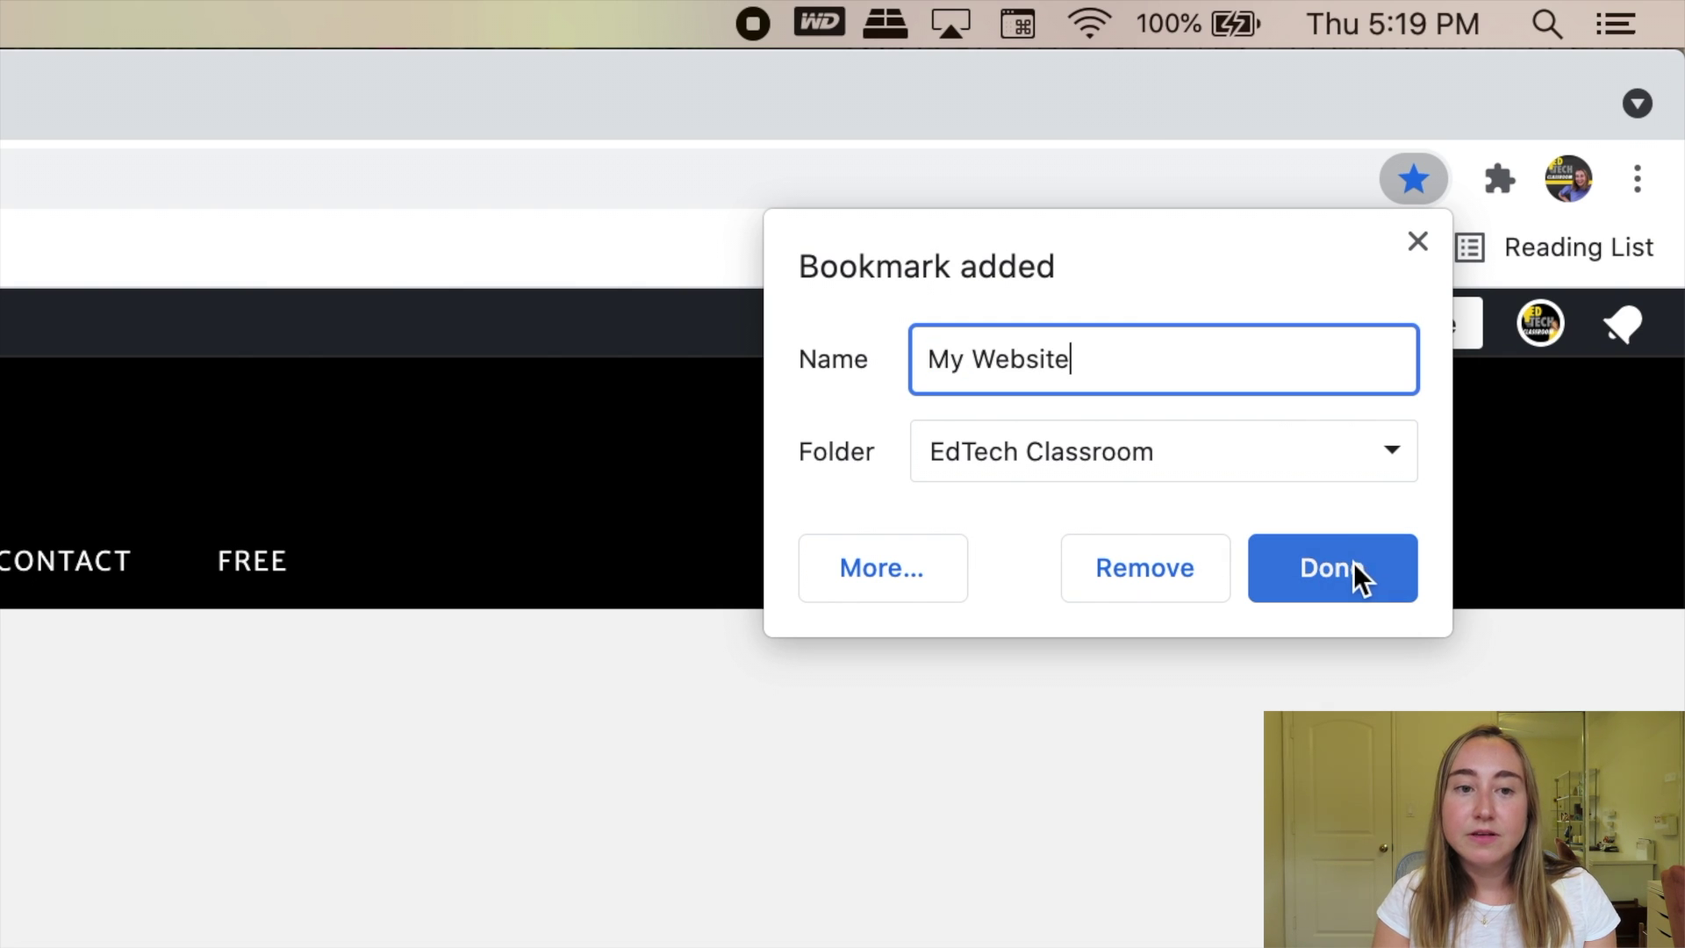
{"action": "left_click", "coordinate": [1355, 562]}
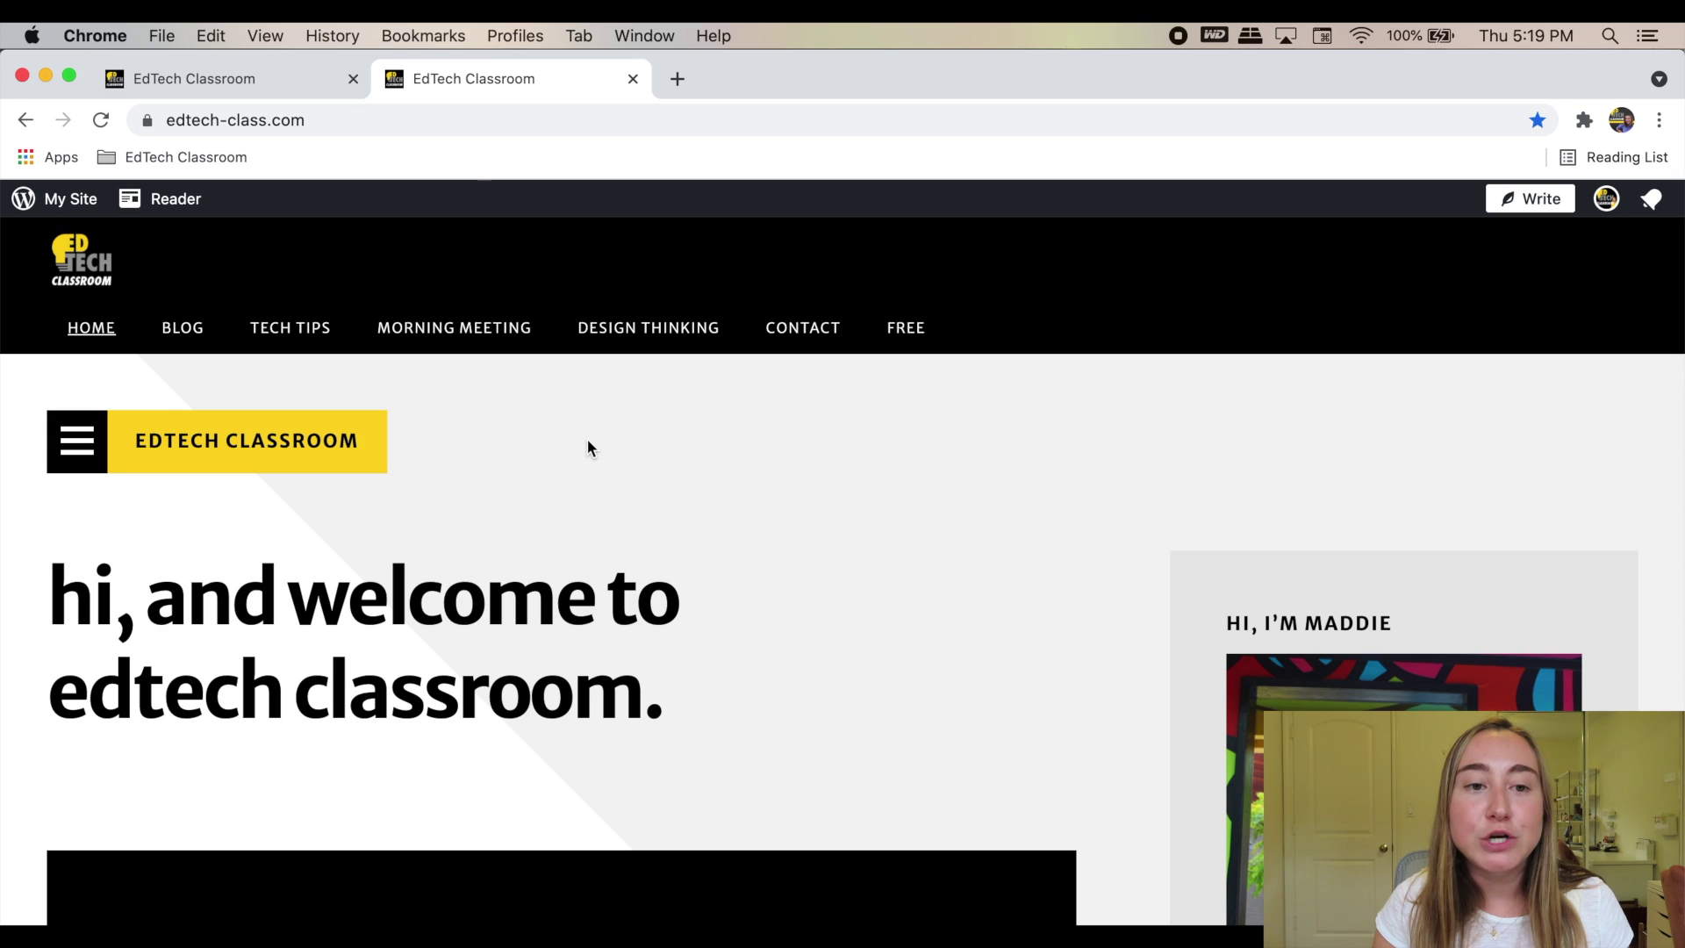
{"action": "left_click", "coordinate": [418, 35]}
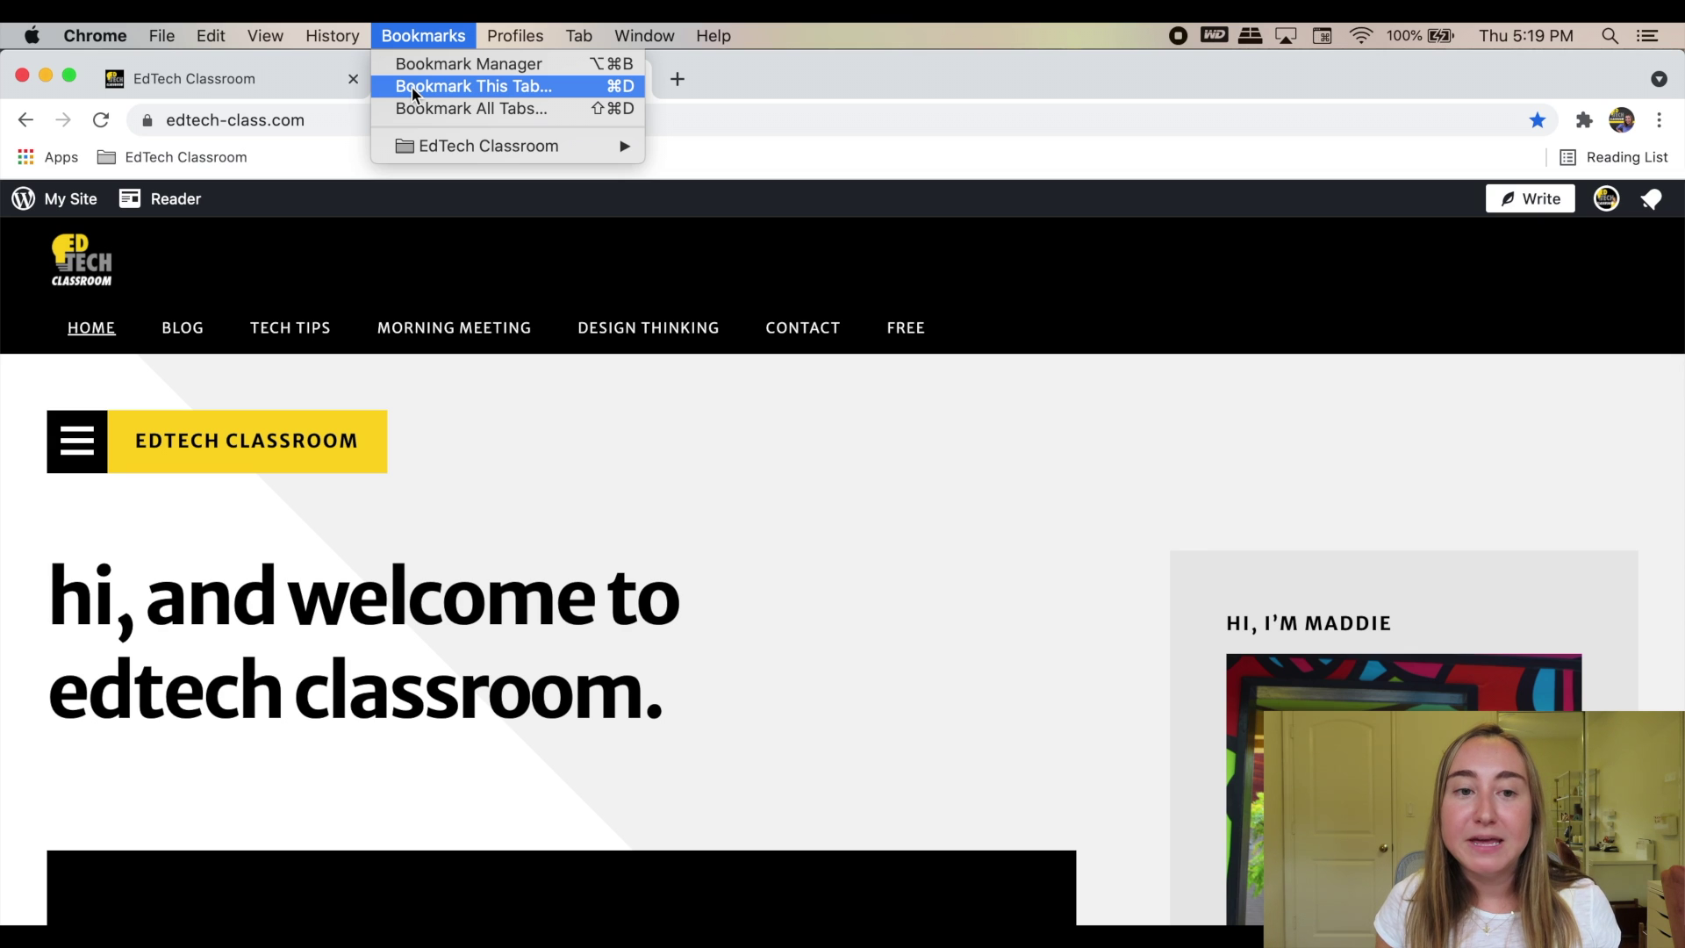
{"action": "left_click", "coordinate": [318, 172]}
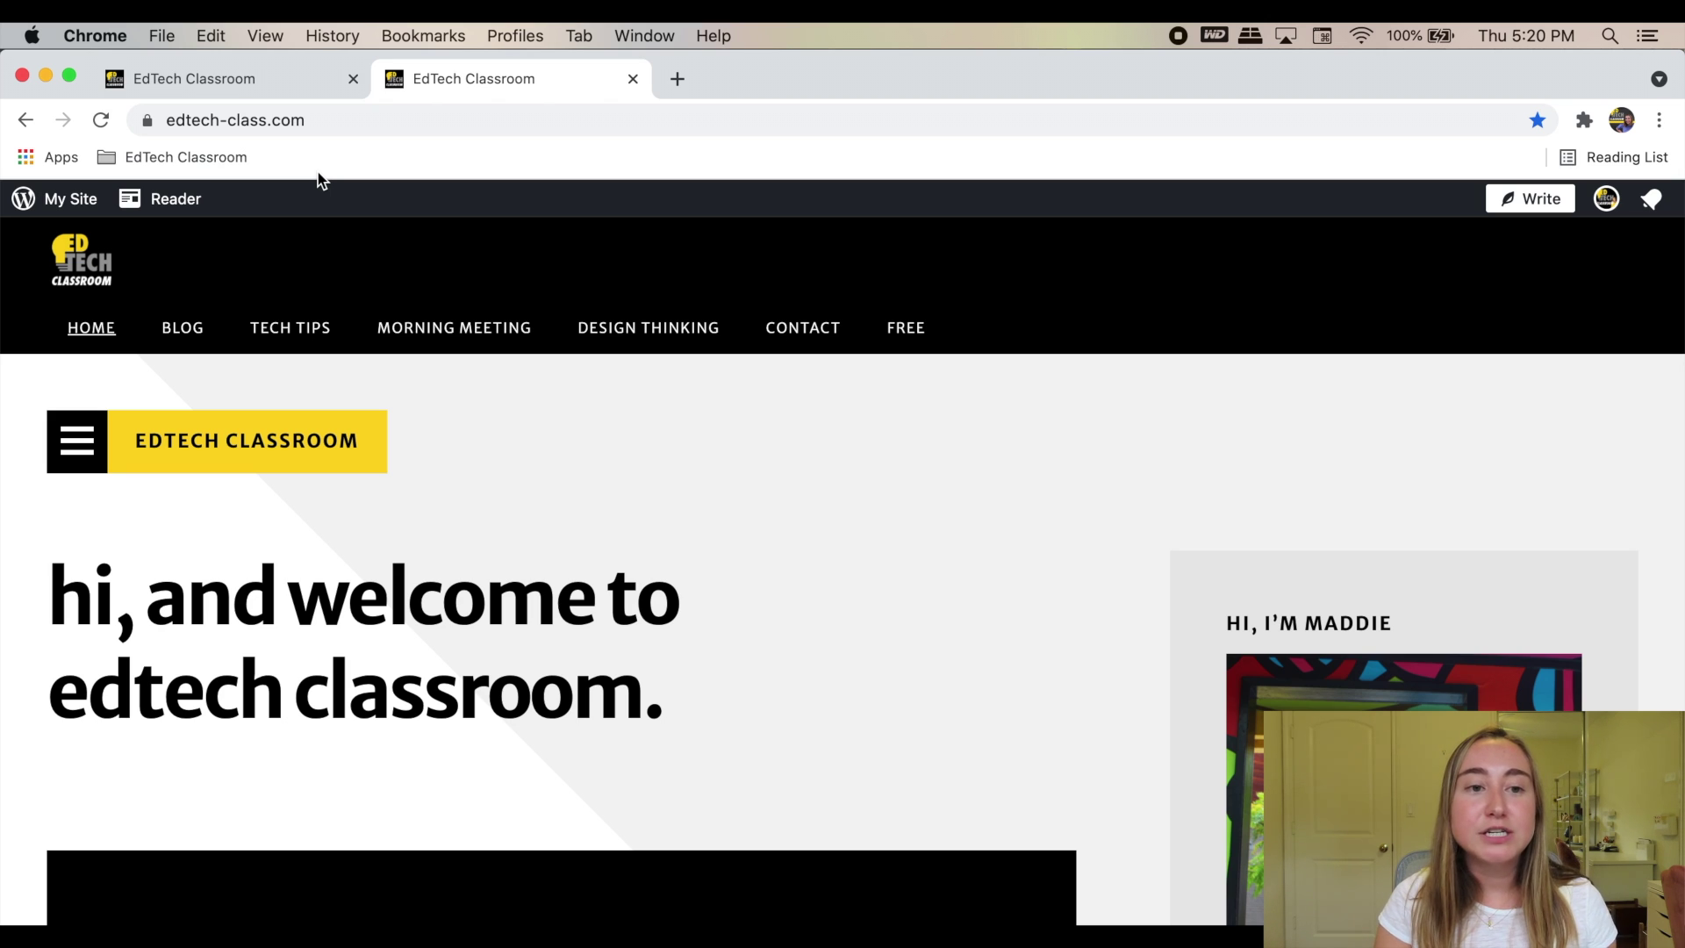
Uncheck Always Show Bookmarks Bar in the View menu.
{"action": "left_click", "coordinate": [265, 35]}
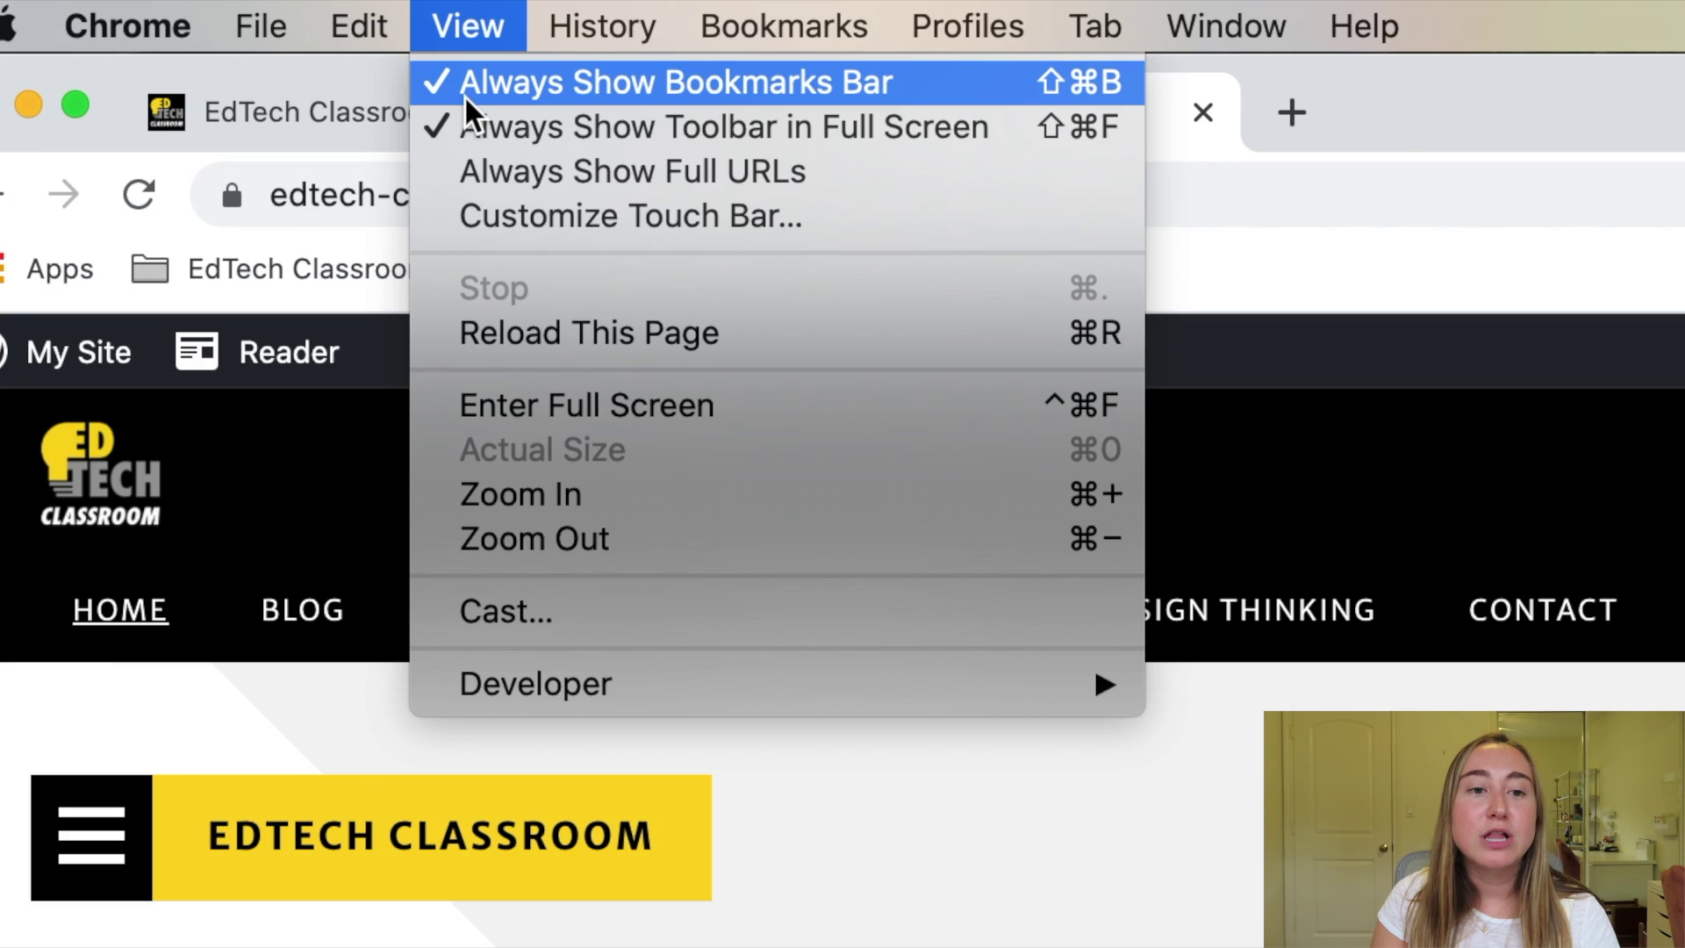
{"action": "left_click", "coordinate": [787, 82]}
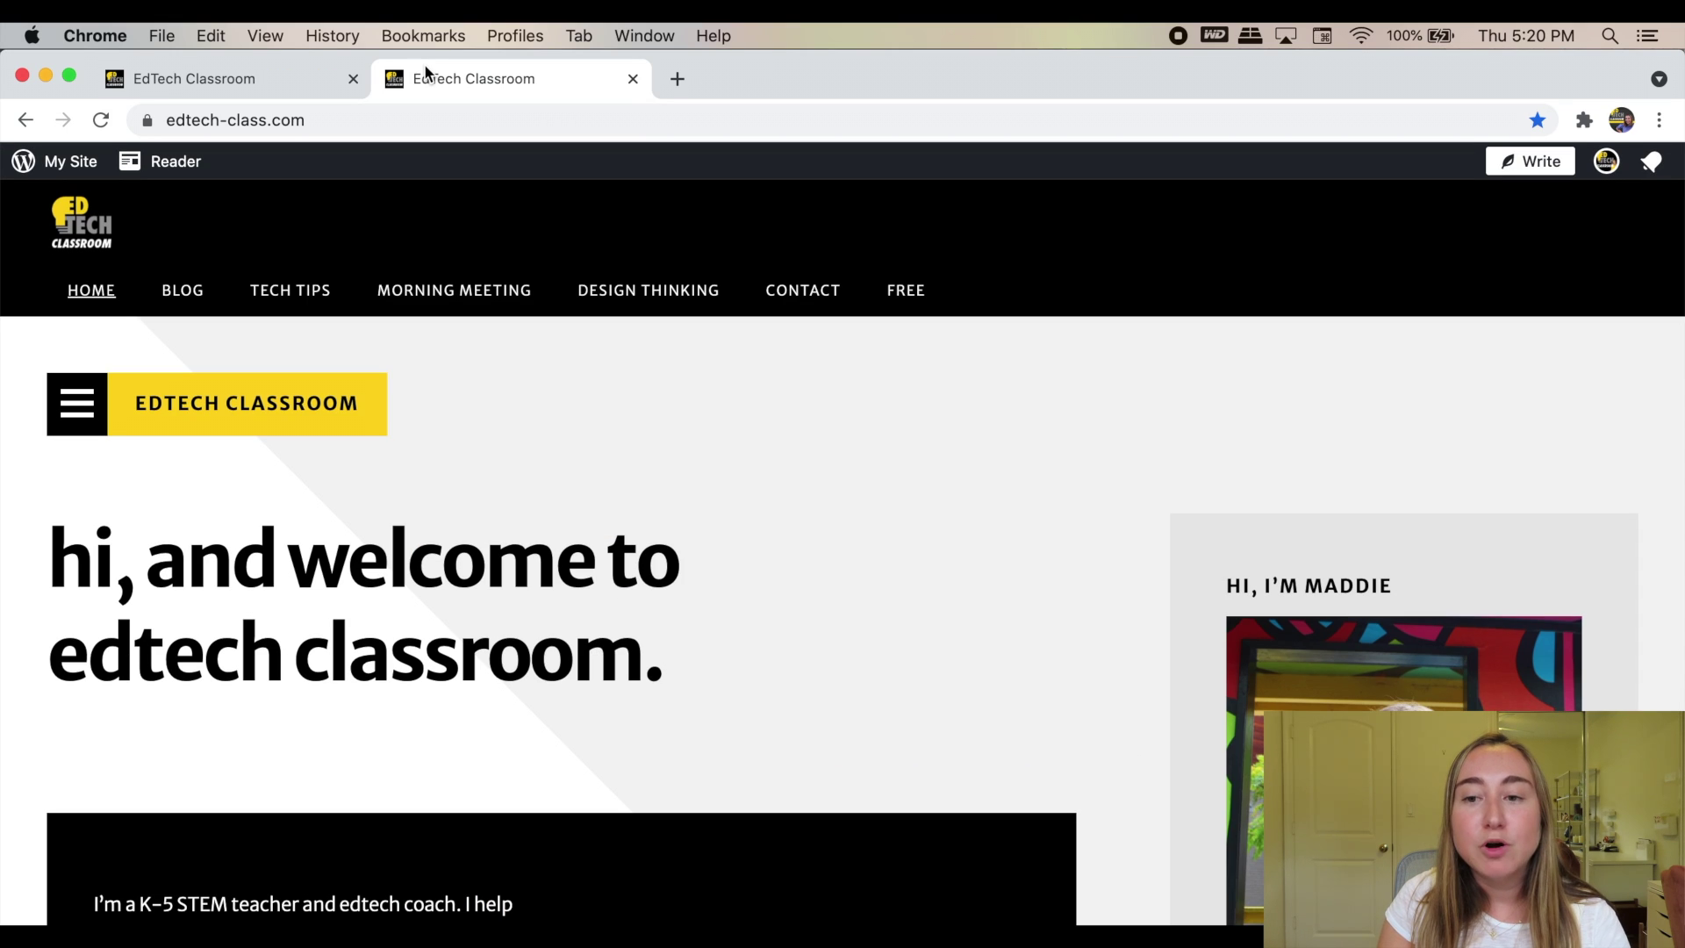